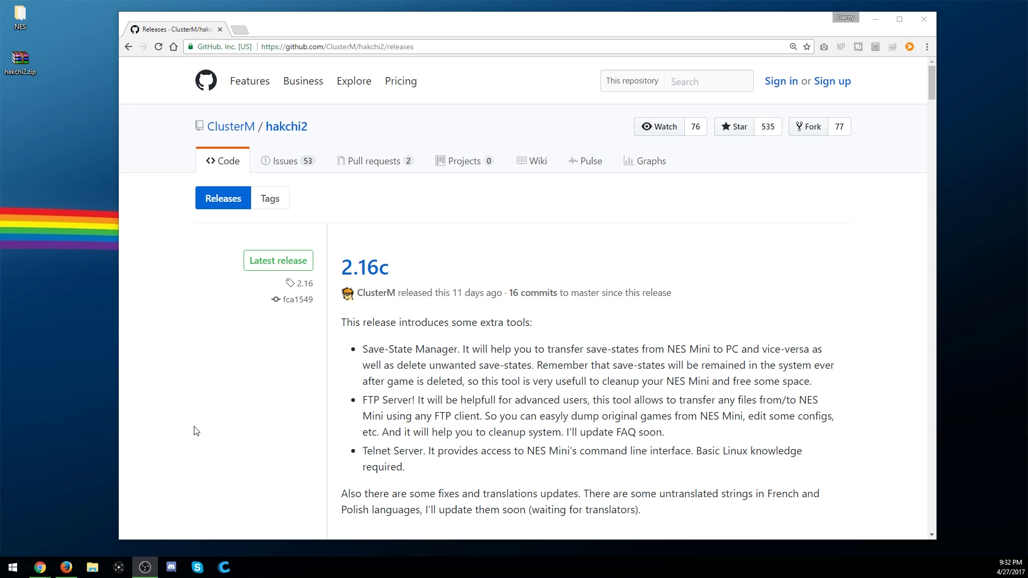
# Scroll through the hakchi2 2.16c release notes and downloads on GitHub.
pyautogui.scroll(-3, 447, 384)
pyautogui.scroll(3, 435, 386)
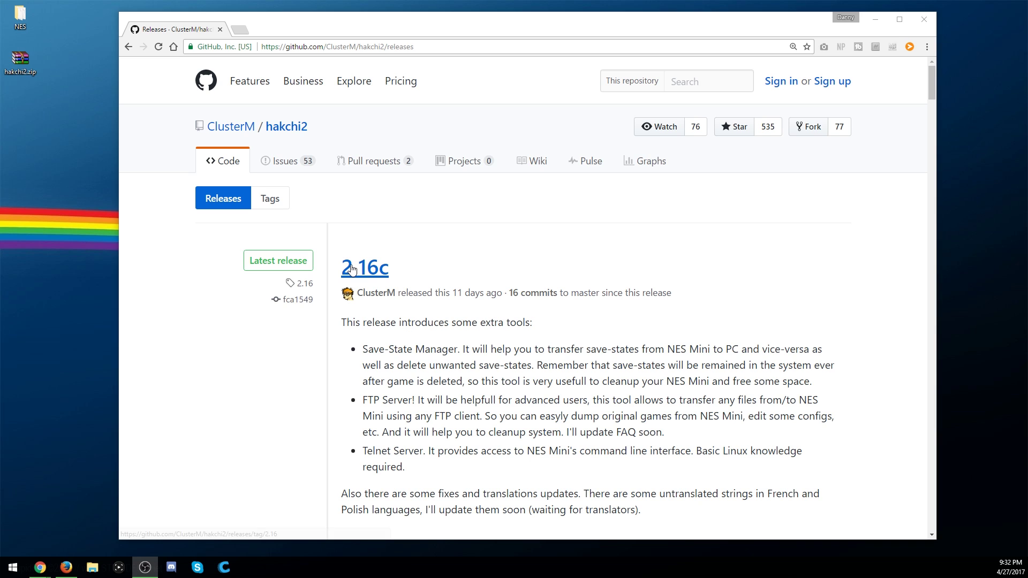
pyautogui.scroll(-4, 445, 387)
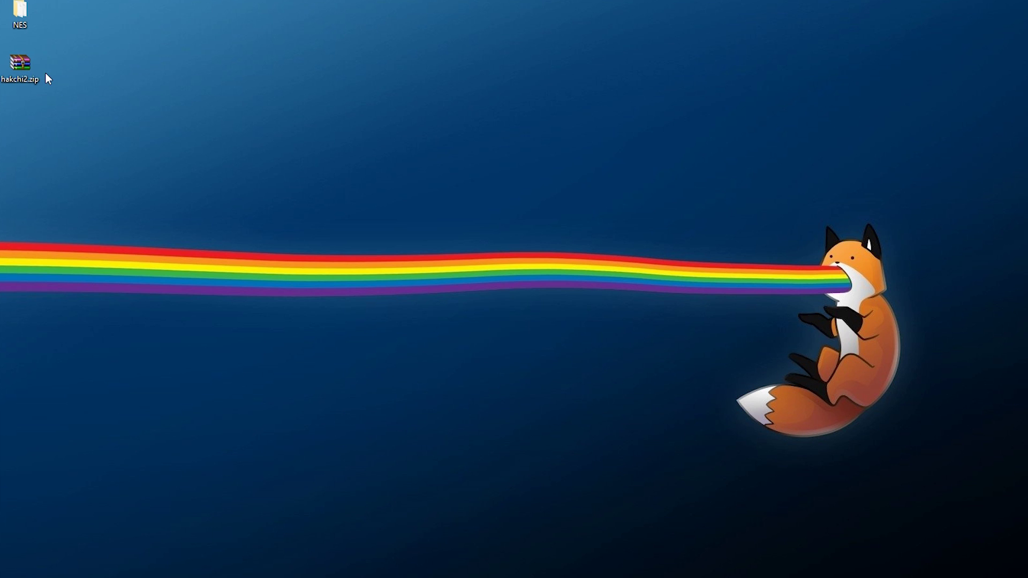
# Extract hakchi2.zip into a hakchi2 folder and launch hakchi.exe from it.
pyautogui.rightClick(21, 66)
pyautogui.click(64, 119)
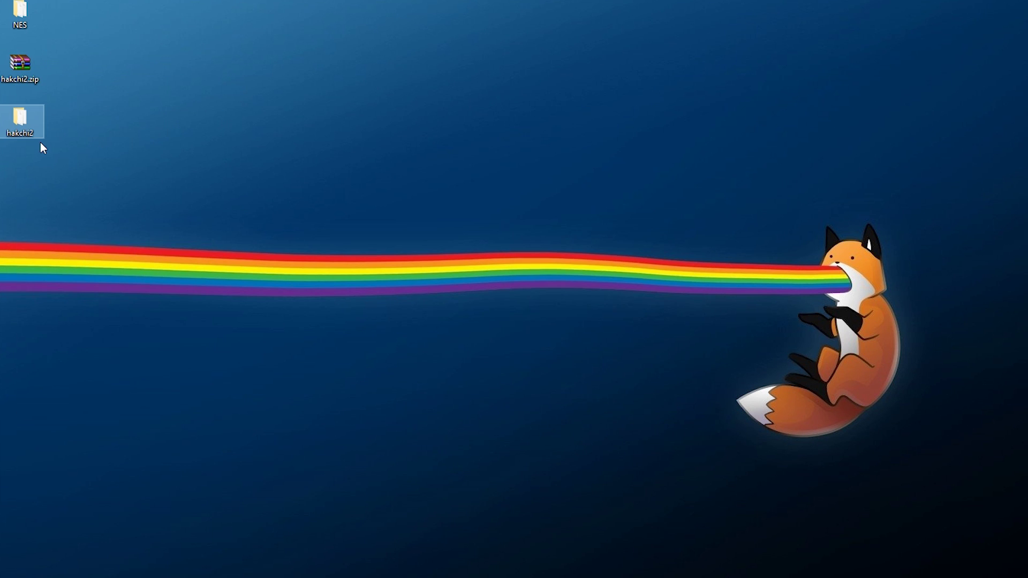
pyautogui.doubleClick(25, 133)
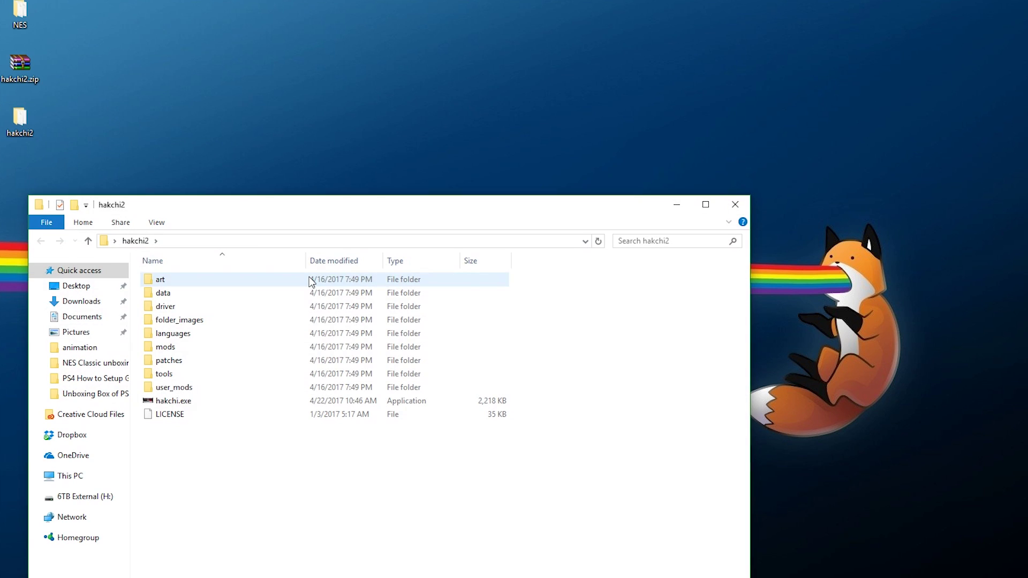
pyautogui.moveTo(212, 210); pyautogui.dragTo(337, 196)
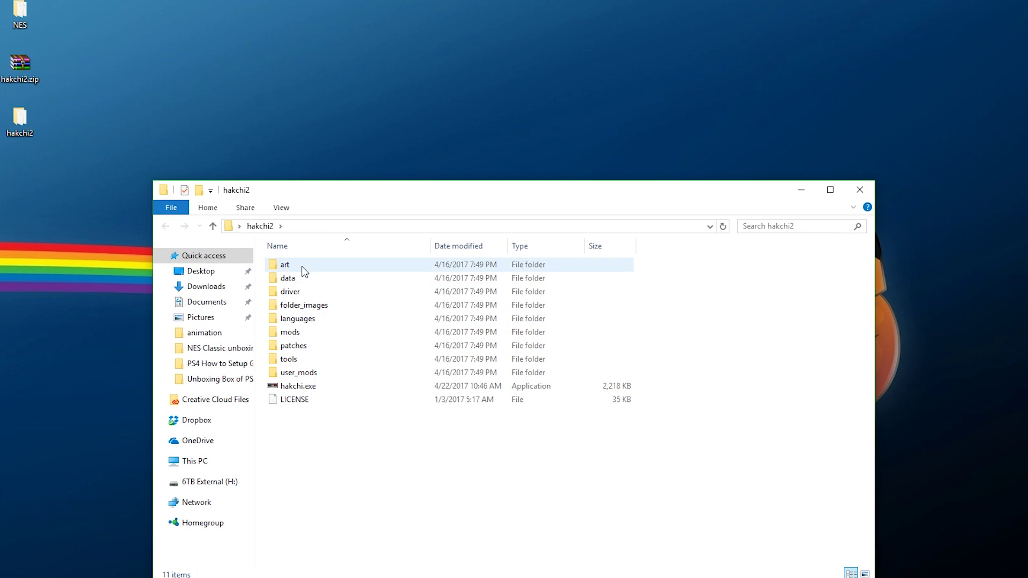
pyautogui.doubleClick(299, 387)
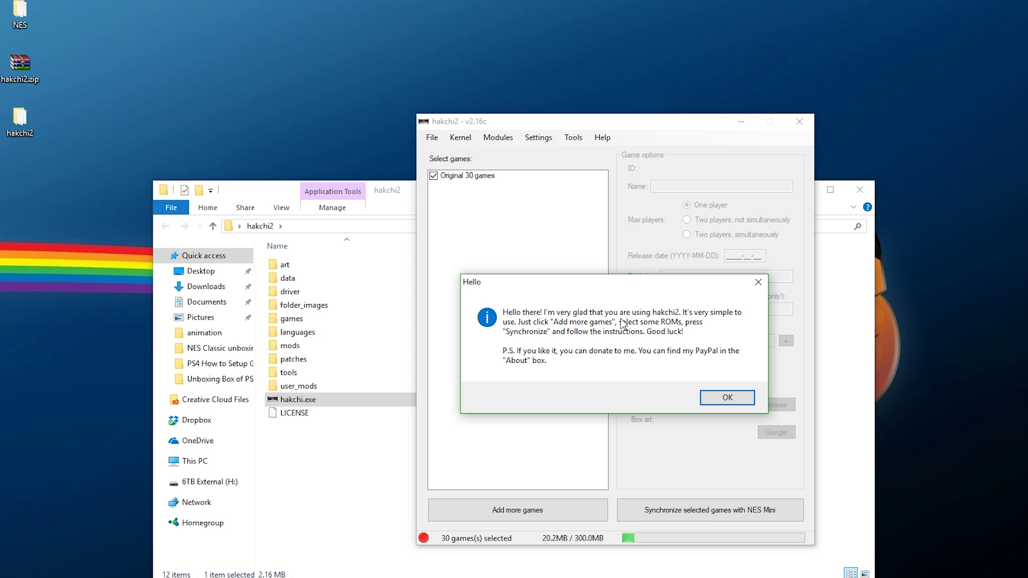
# Dismiss the welcome message and start Dump kernel from the Kernel menu.
pyautogui.click(727, 397)
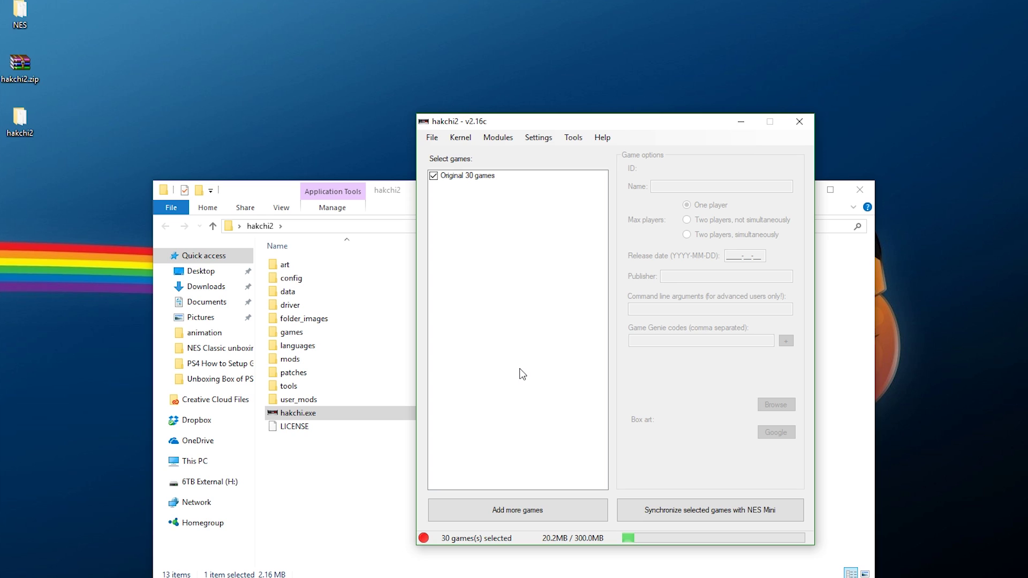
pyautogui.click(461, 138)
pyautogui.click(488, 152)
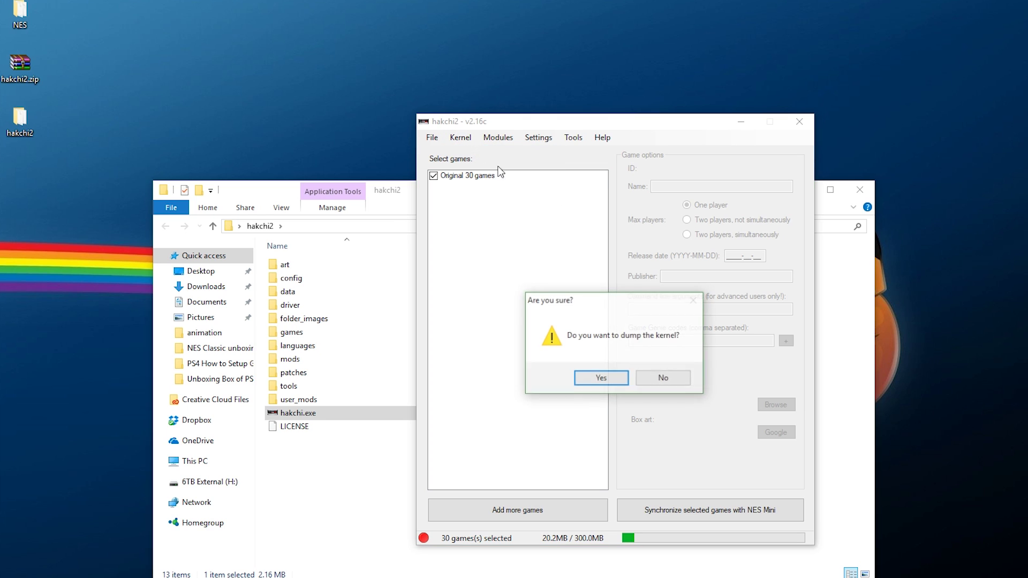
# Confirm the kernel dump, install the NES Mini USB driver, and acknowledge the Done! message.
pyautogui.click(598, 379)
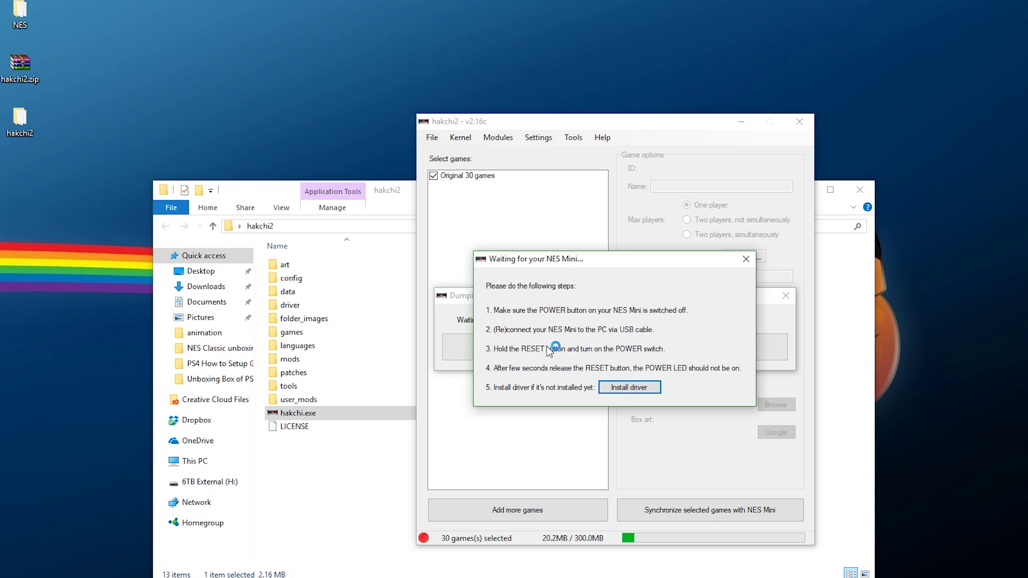
pyautogui.click(616, 387)
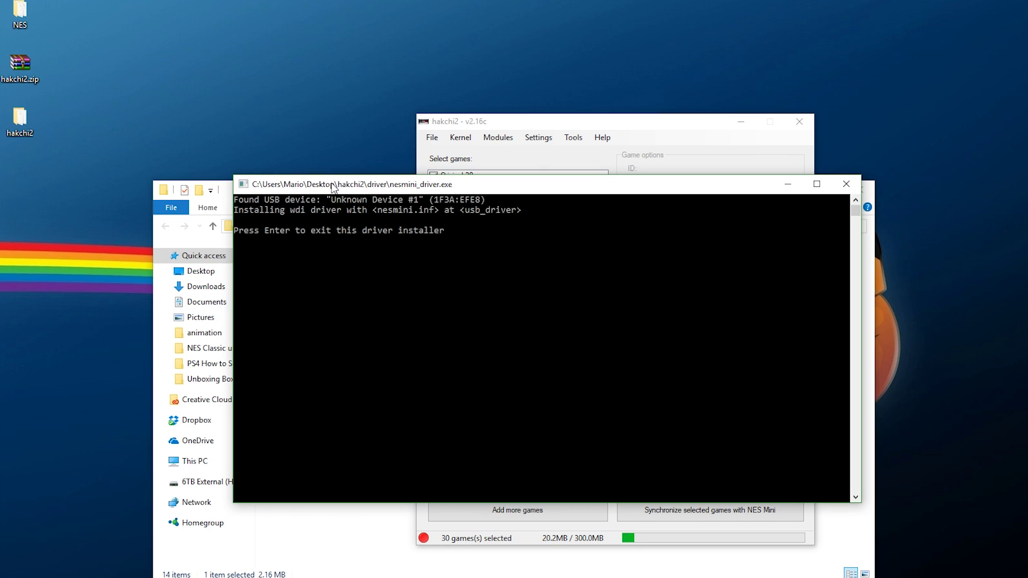
pyautogui.press('Return')
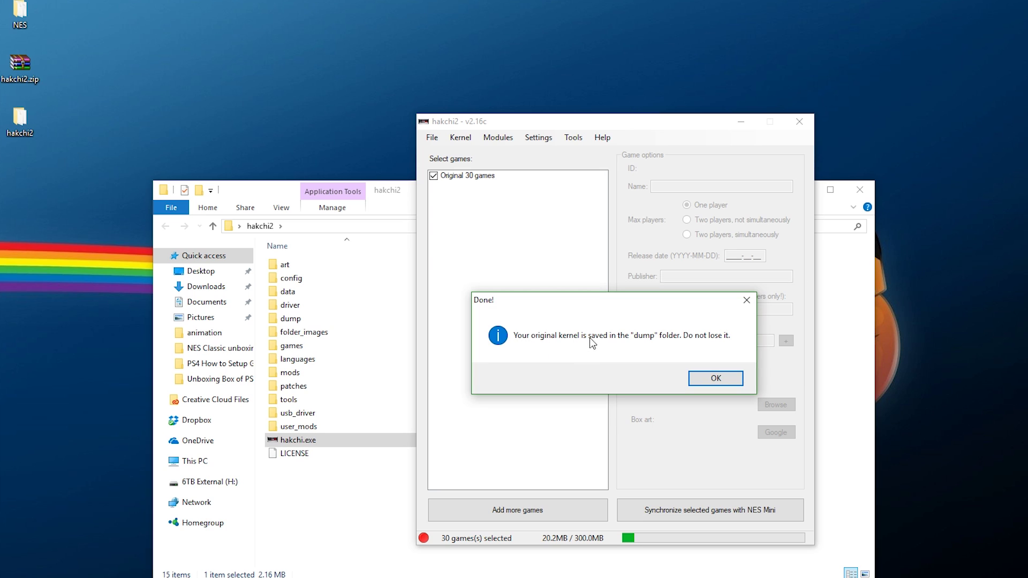
pyautogui.click(716, 378)
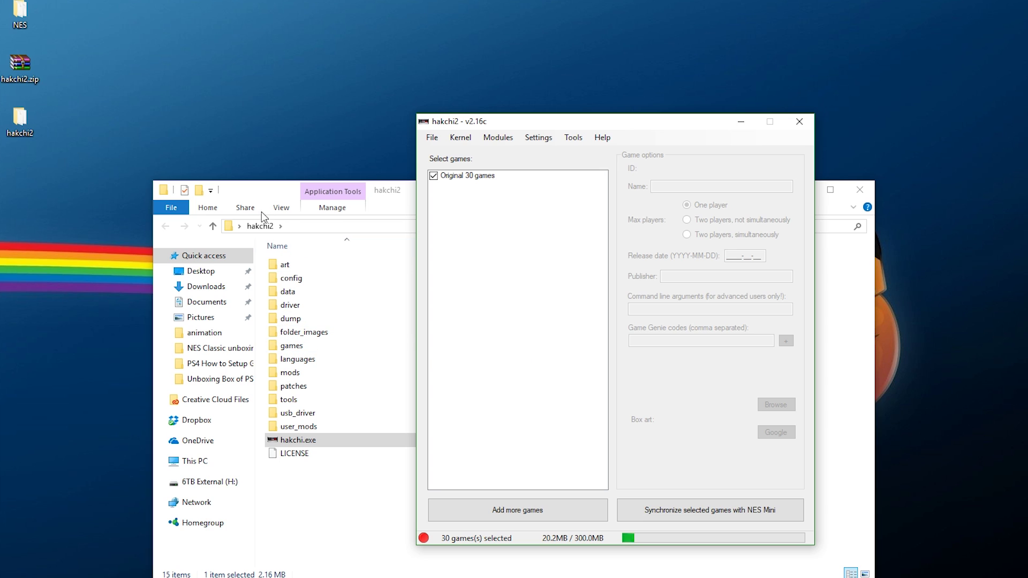
# Copy kernel.img from the dump folder onto the desktop as a backup.
pyautogui.doubleClick(294, 318)
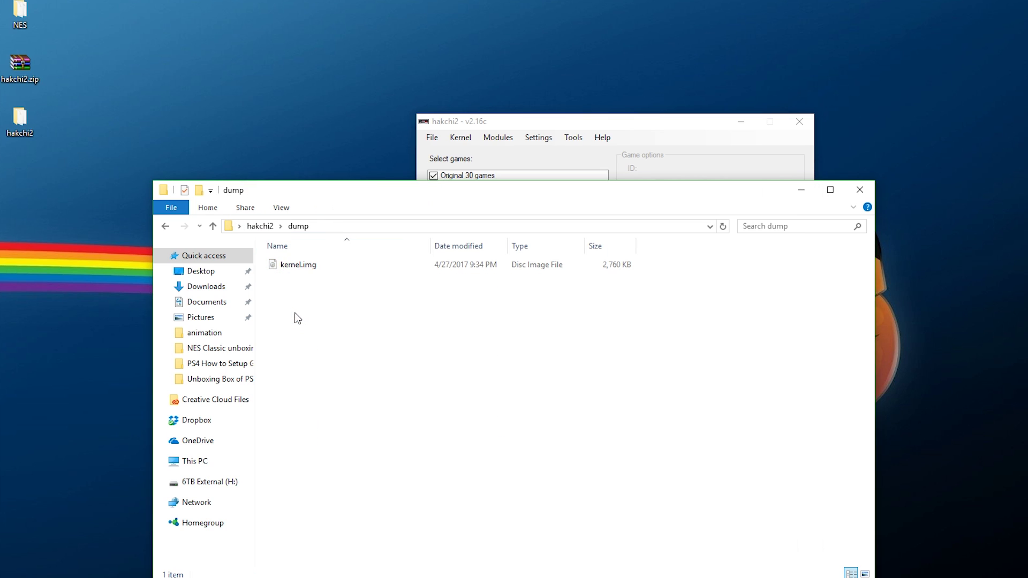
pyautogui.click(295, 270)
pyautogui.rightClick(294, 270)
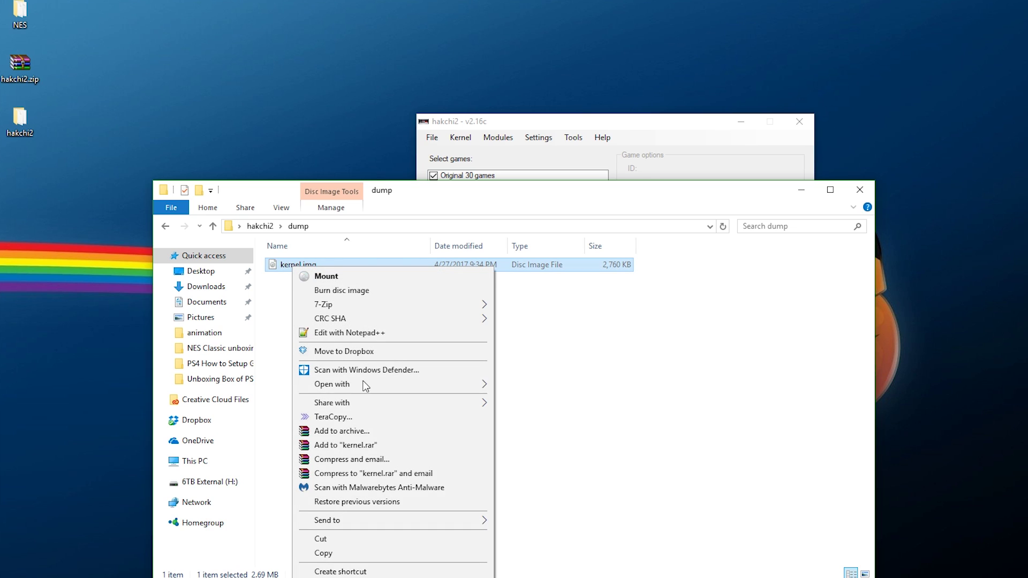
pyautogui.click(327, 554)
pyautogui.rightClick(75, 189)
pyautogui.click(105, 244)
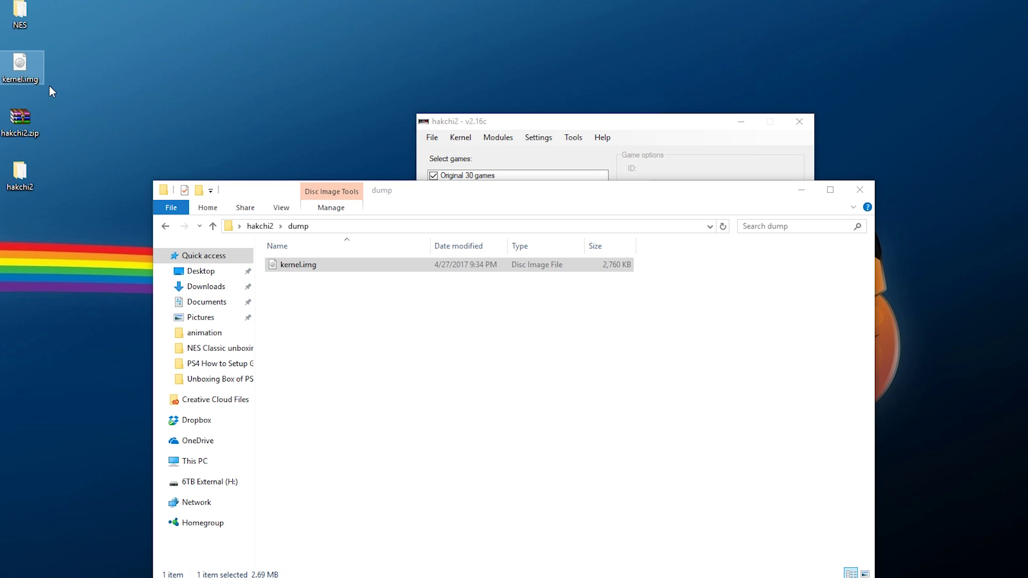
pyautogui.click(489, 161)
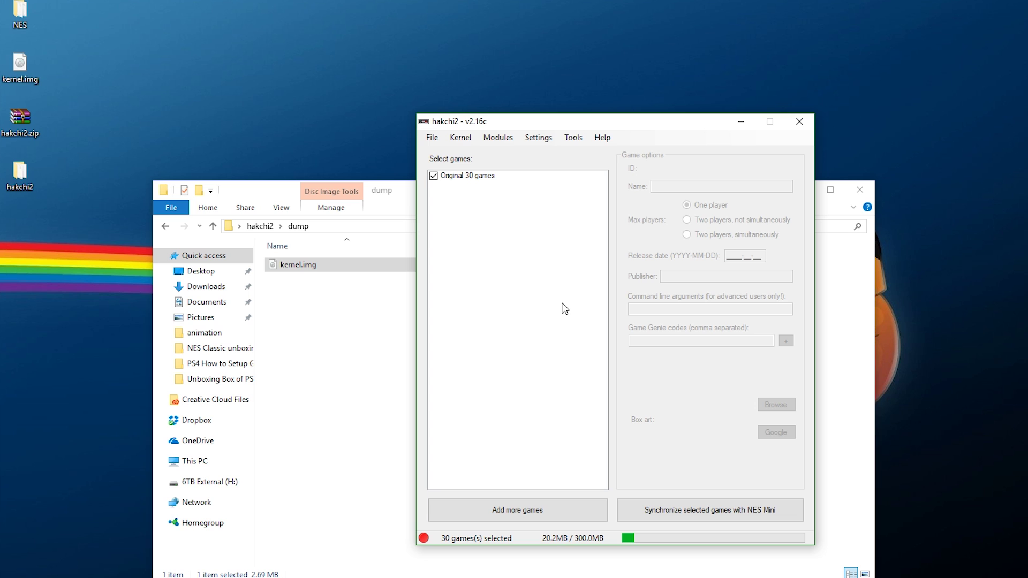
# Add every .nes file from Desktop > NES, accepting the Rad Racer II warning, for 47 games.
pyautogui.click(541, 506)
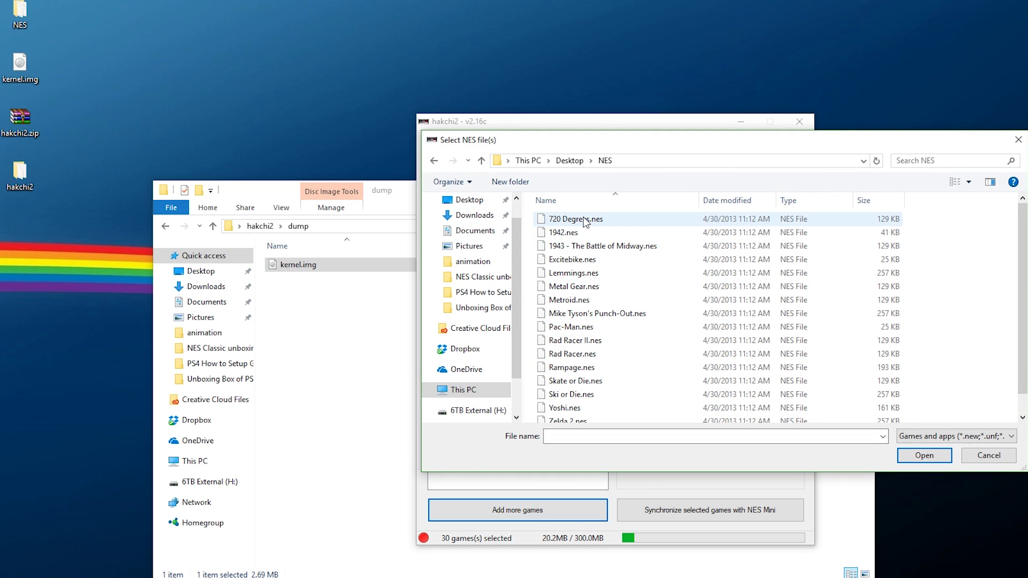
pyautogui.scroll(-1, 589, 268)
pyautogui.click(602, 282)
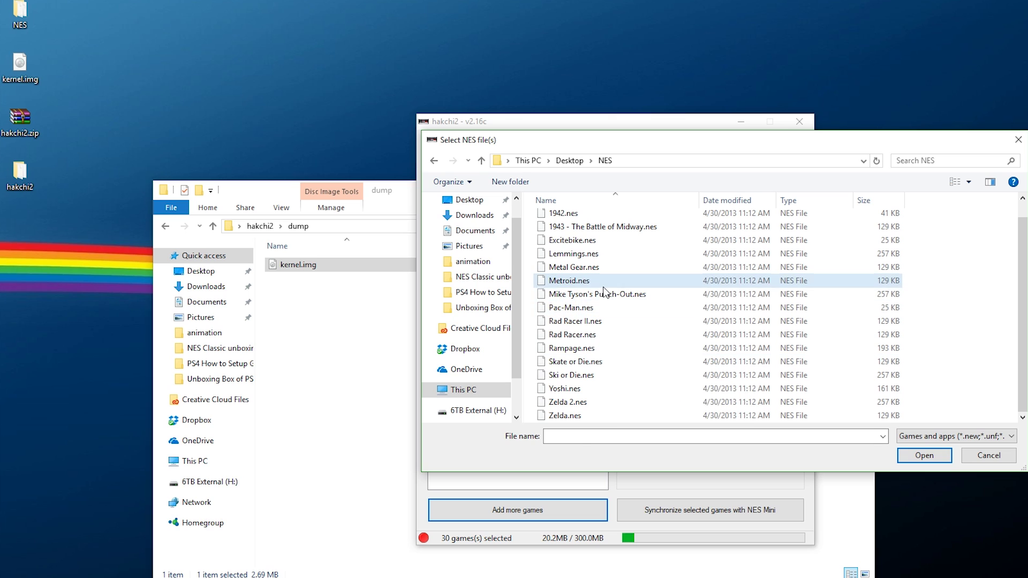
pyautogui.hotkey('ctrl', 'a')
pyautogui.scroll(1, 670, 349)
pyautogui.click(920, 454)
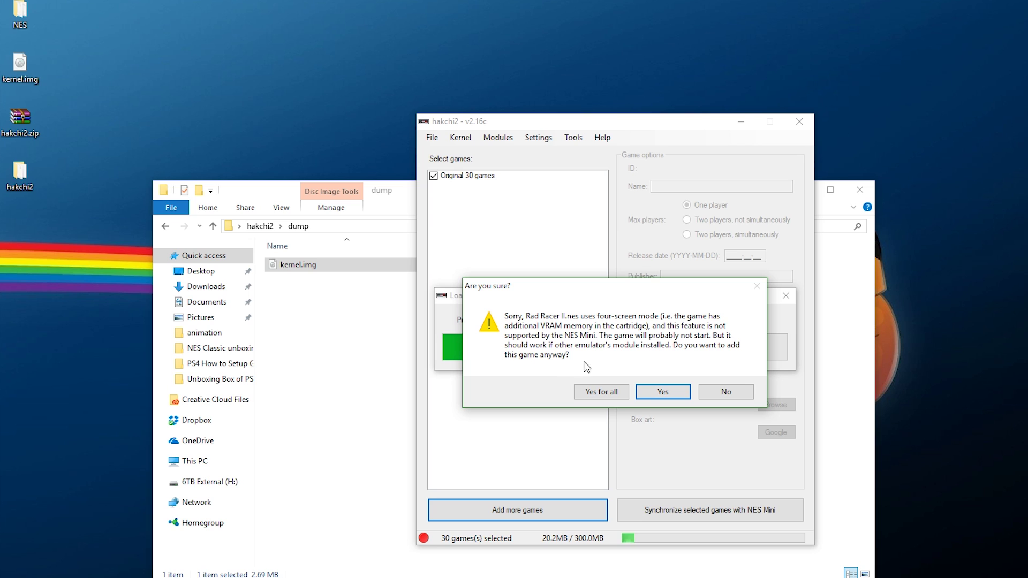
pyautogui.click(660, 392)
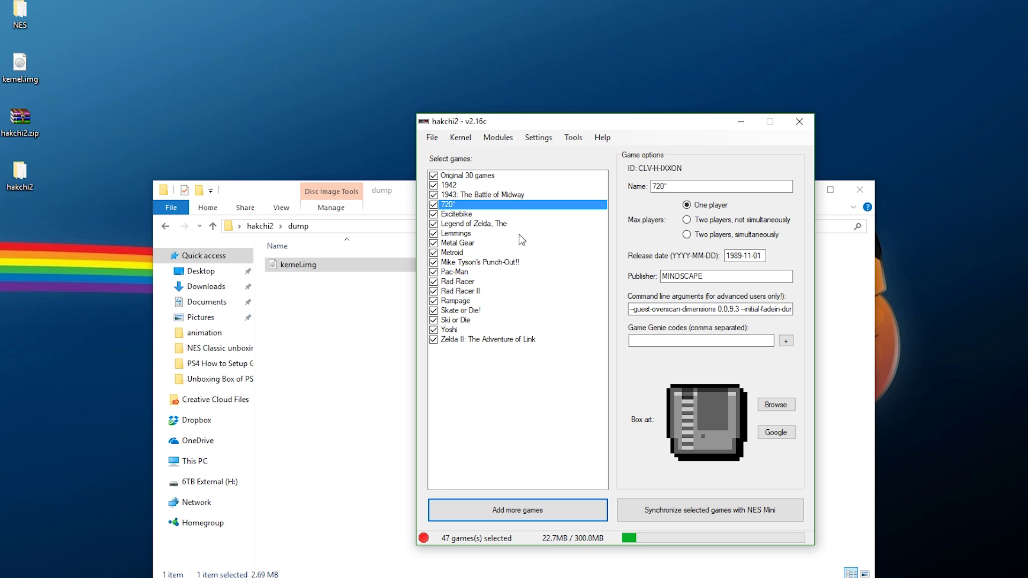
pyautogui.click(438, 140)
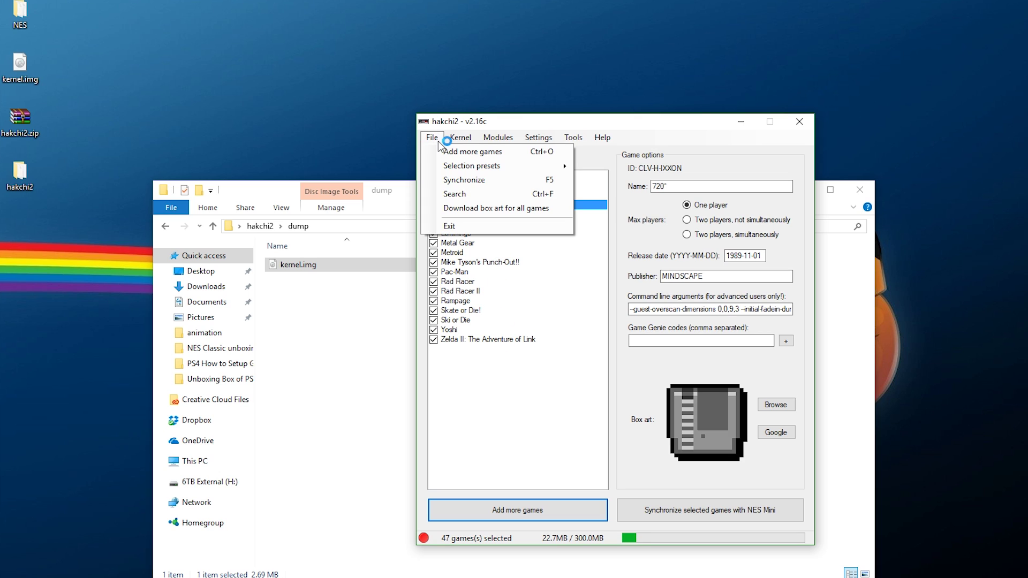
# Download box art for all games and check it on Zelda II, Rad Racer, 1943 and 1942.
pyautogui.click(463, 210)
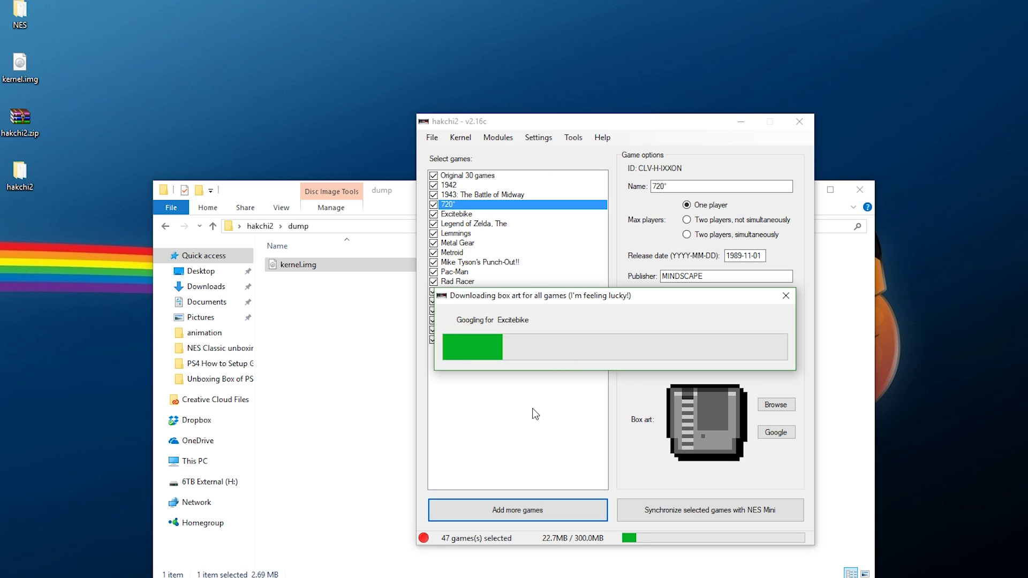
pyautogui.click(498, 339)
pyautogui.click(479, 320)
pyautogui.click(471, 281)
pyautogui.click(461, 204)
pyautogui.click(459, 195)
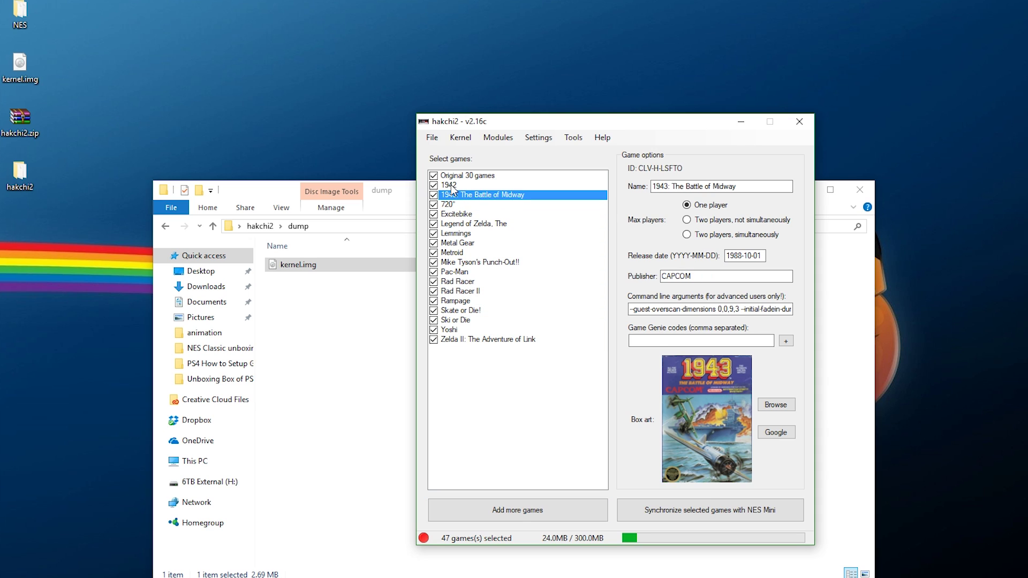
pyautogui.click(453, 186)
pyautogui.click(446, 282)
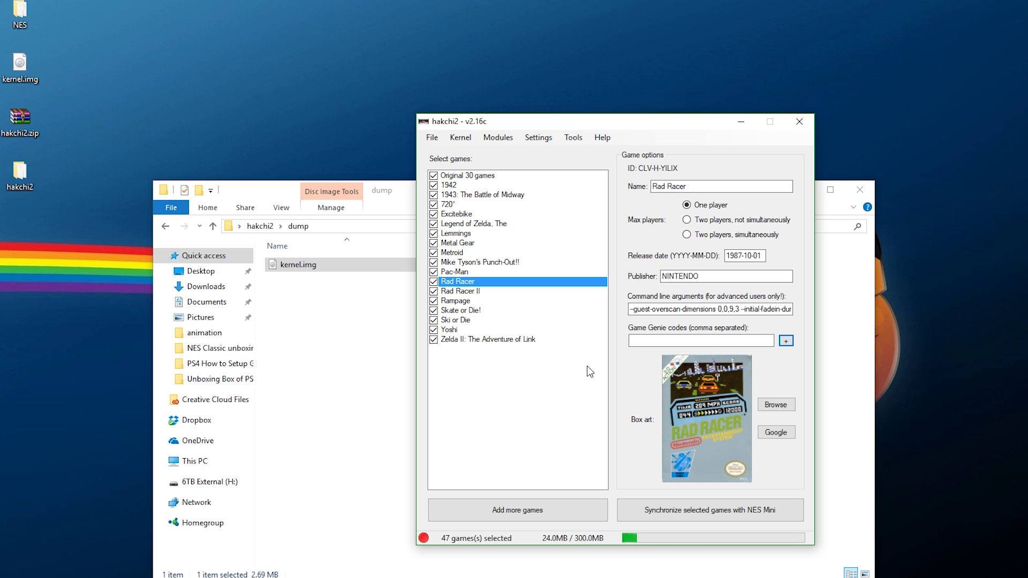
# Look through The Legend of Zelda's Game Genie code list without adding any codes.
pyautogui.click(464, 225)
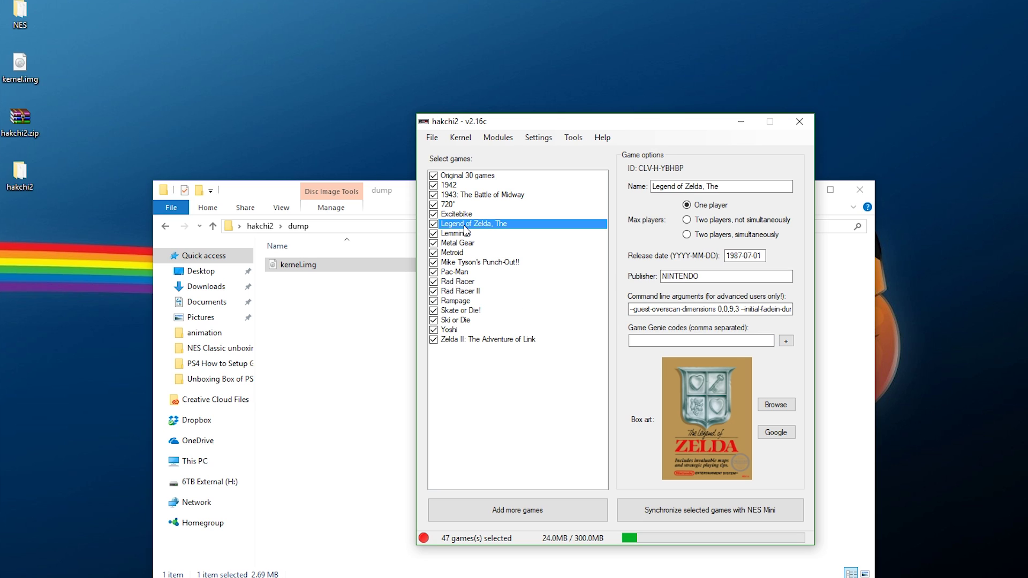
pyautogui.click(786, 342)
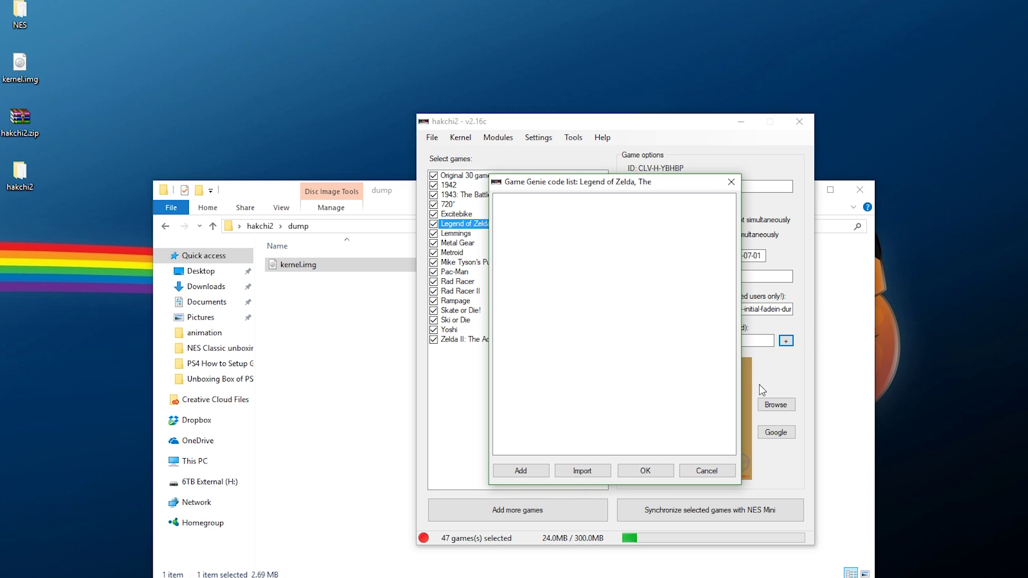
pyautogui.click(521, 470)
pyautogui.click(698, 354)
pyautogui.click(583, 471)
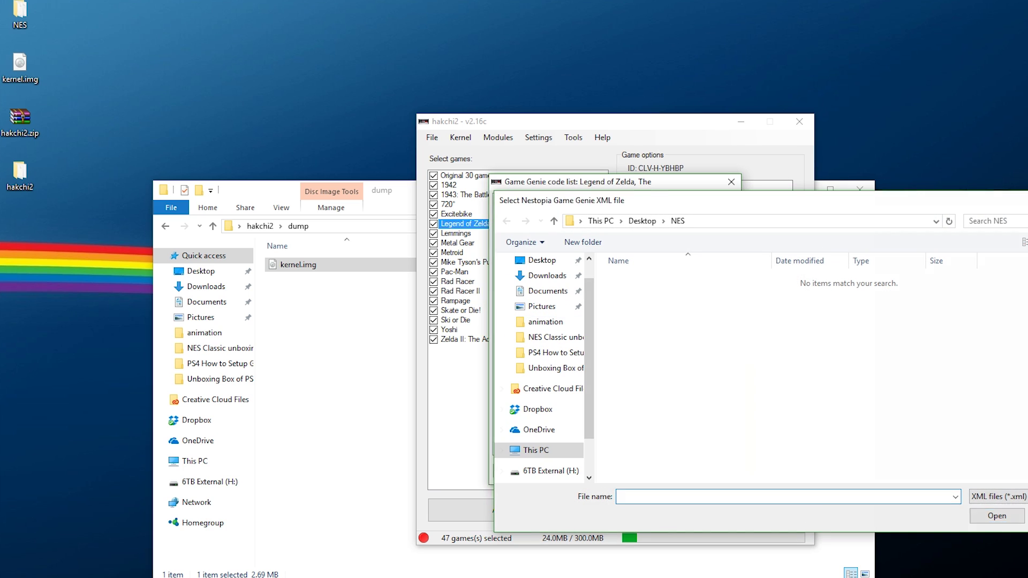
pyautogui.press('Escape')
pyautogui.click(731, 182)
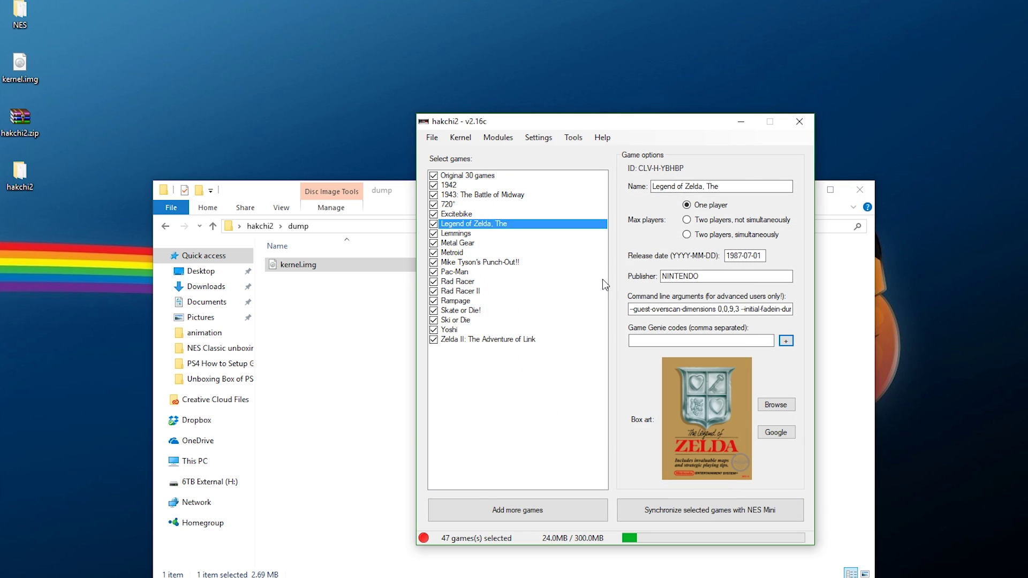
# Give Rad Racer Game Genie cheats: infinite time, less time, Super Turbo, Turbo acceleration, stage 2 start.
pyautogui.click(541, 282)
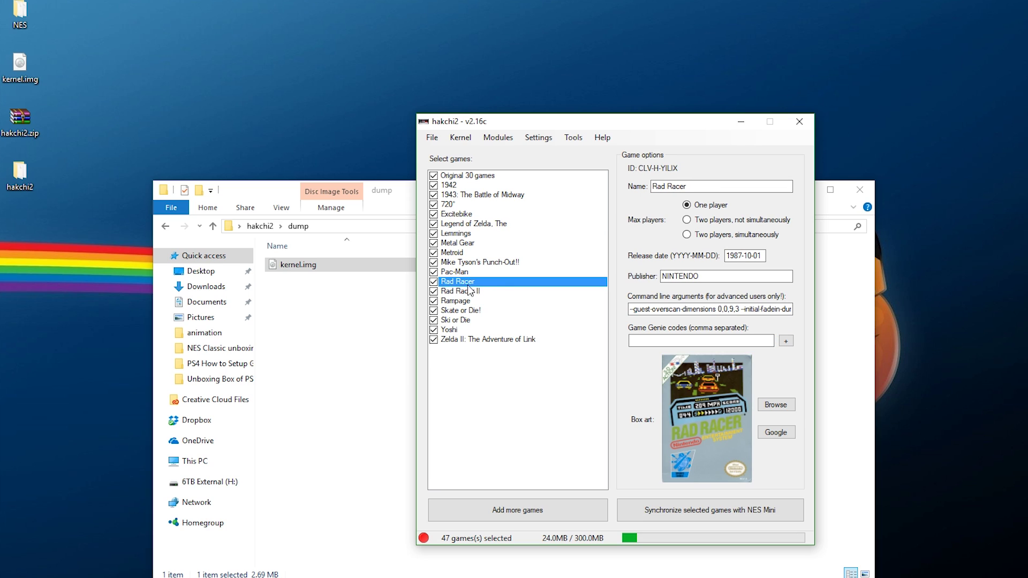
pyautogui.click(786, 340)
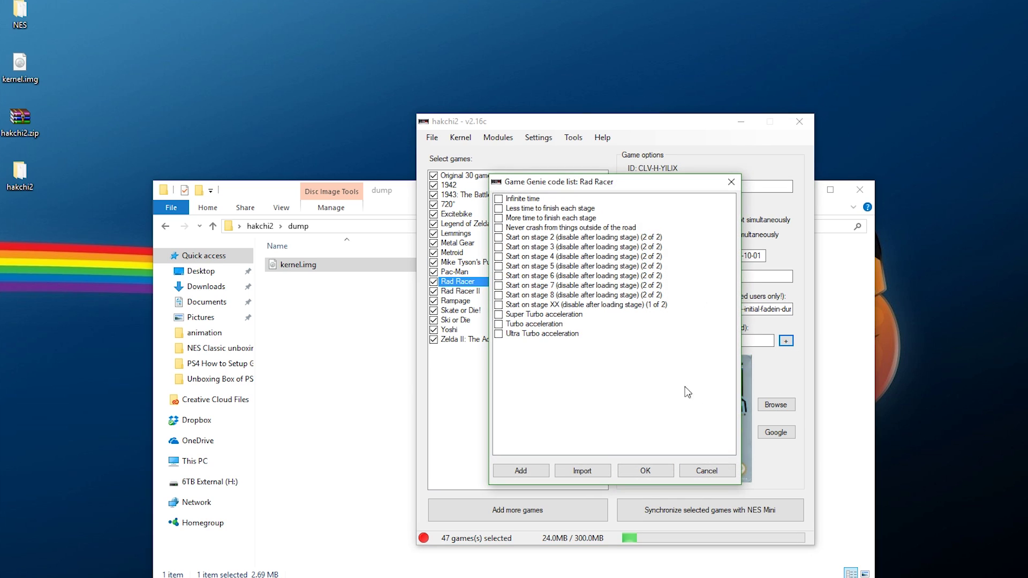
pyautogui.click(499, 198)
pyautogui.click(498, 199)
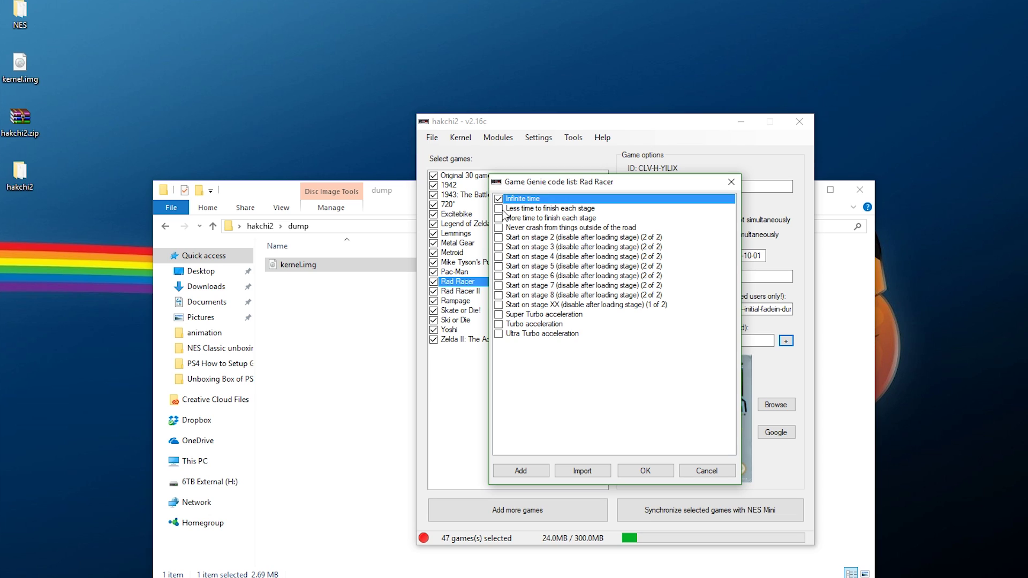
pyautogui.click(500, 209)
pyautogui.click(499, 315)
pyautogui.click(499, 314)
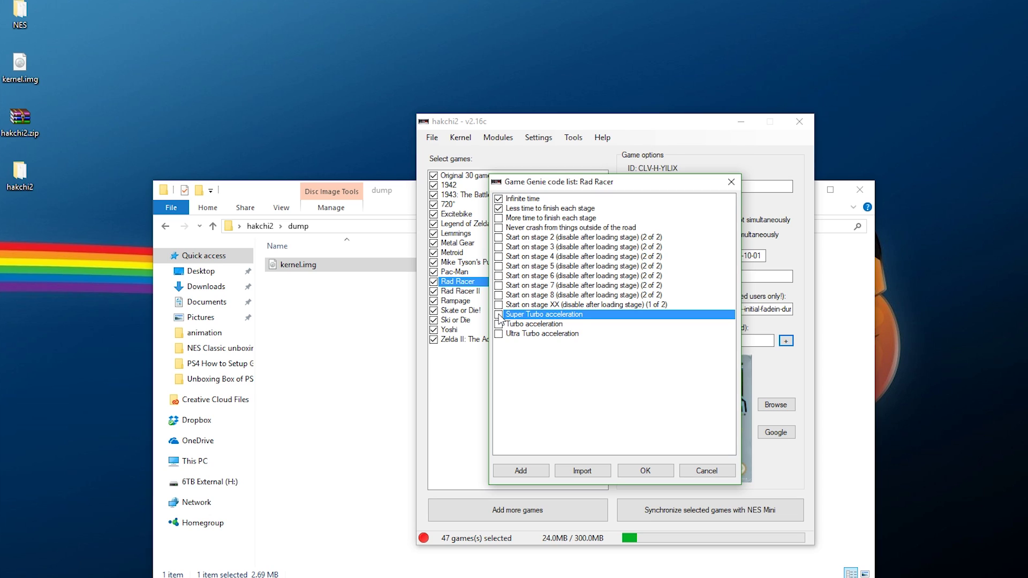
pyautogui.click(500, 324)
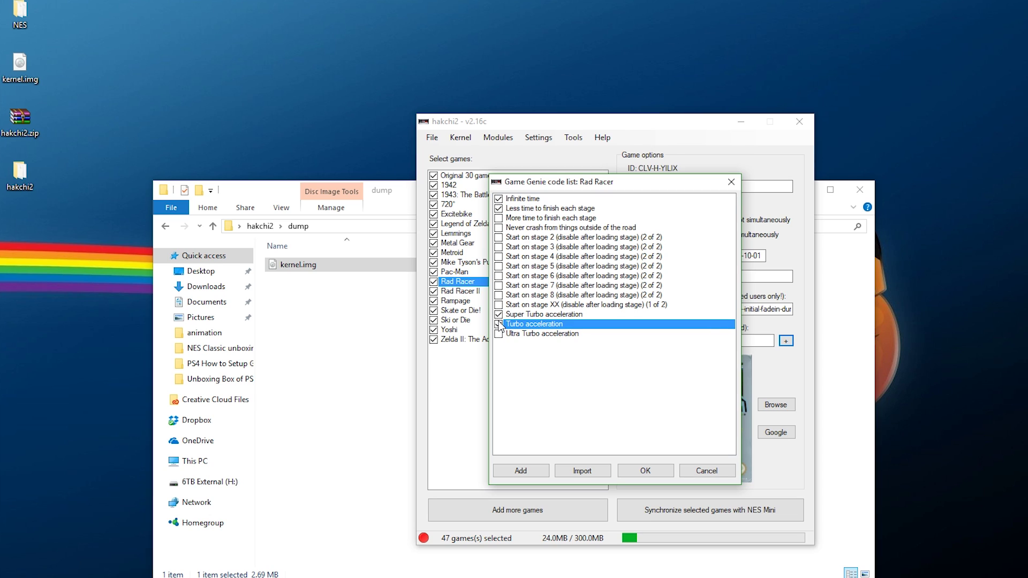
pyautogui.click(499, 238)
pyautogui.click(499, 238)
pyautogui.click(646, 470)
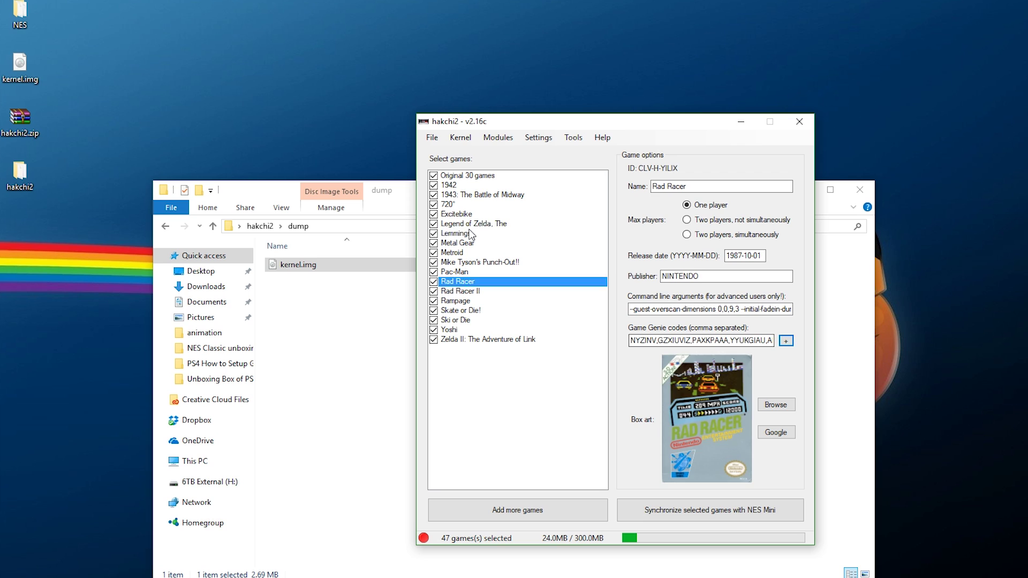
# Check Mike Tyson's Punch-Out!! Game Genie list and leave it without codes.
pyautogui.press('Up')
pyautogui.press('Up')
pyautogui.press('Up')
pyautogui.press('Up')
pyautogui.press('Up')
pyautogui.press('Up')
pyautogui.press('Down')
pyautogui.press('Down')
pyautogui.press('Down')
pyautogui.click(787, 341)
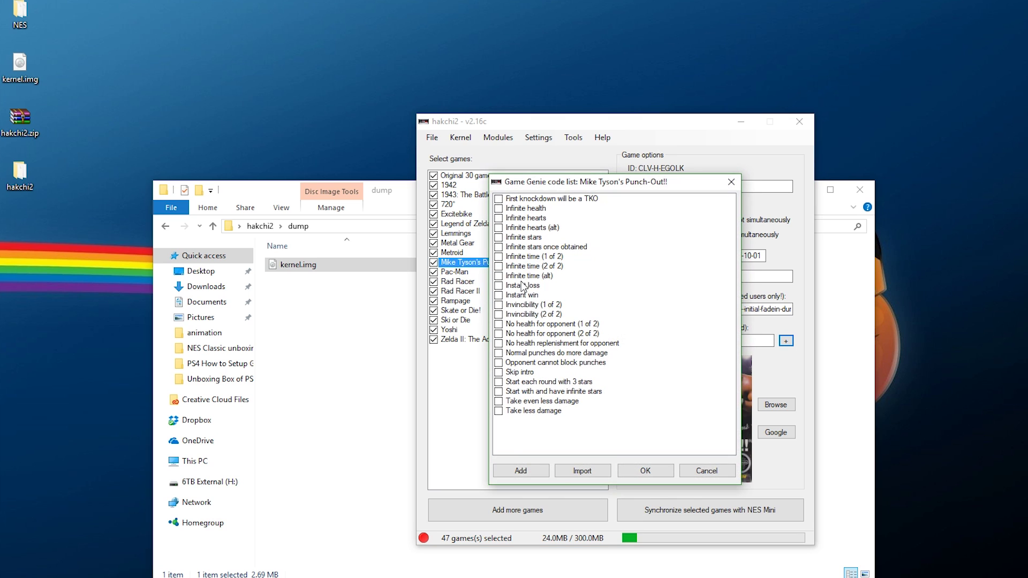
pyautogui.press('Escape')
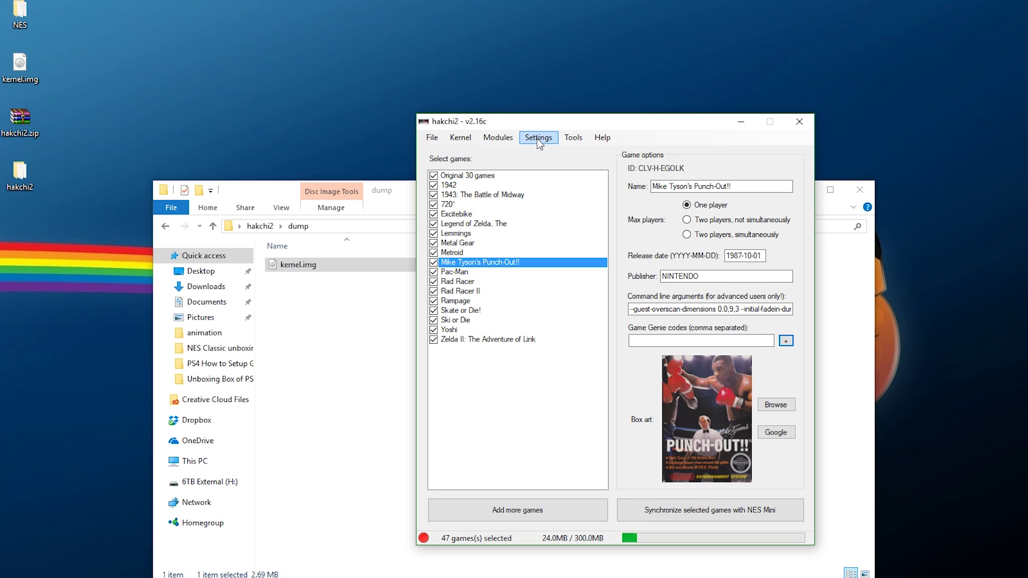
pyautogui.click(538, 138)
# Turn on resetting with a button combination and confirm which buttons trigger the reset.
pyautogui.moveTo(564, 168)
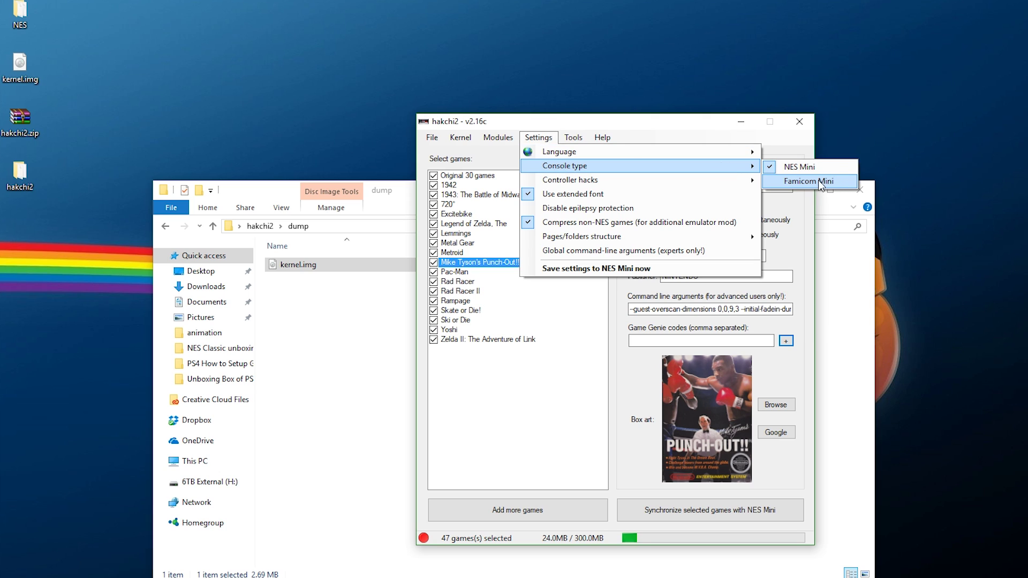
pyautogui.moveTo(738, 185)
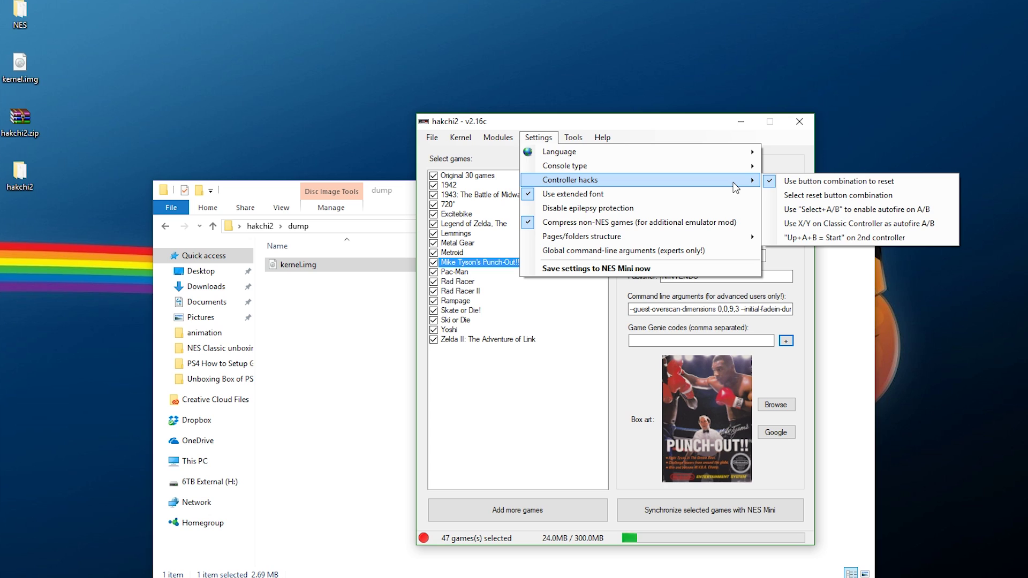
pyautogui.click(829, 182)
pyautogui.click(507, 138)
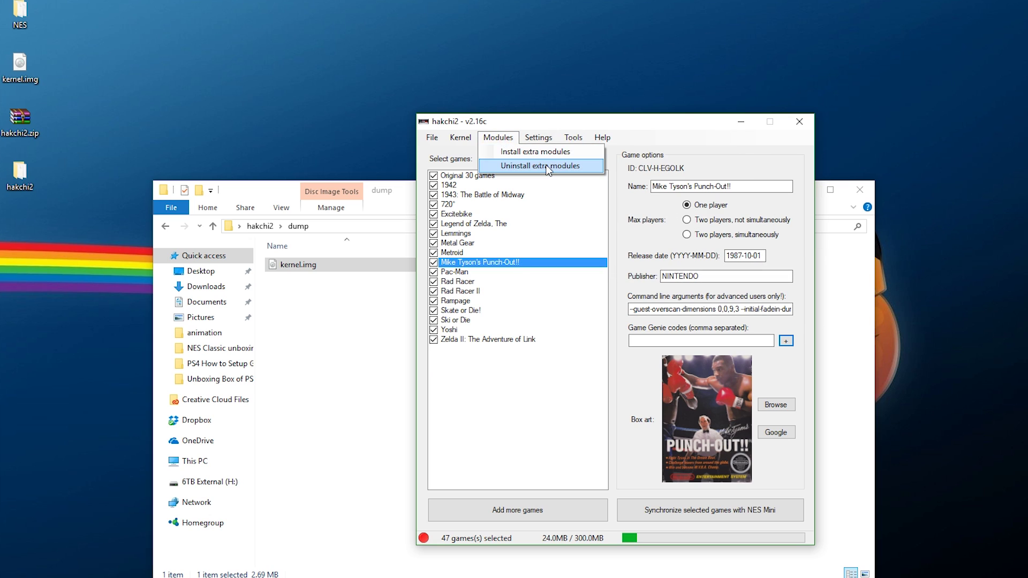
pyautogui.click(540, 139)
pyautogui.click(542, 139)
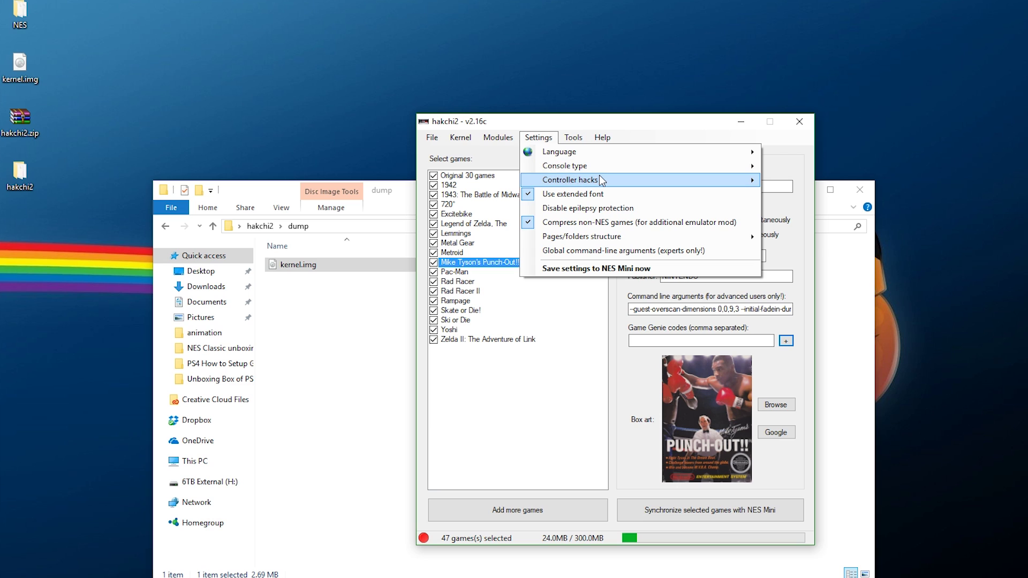
pyautogui.moveTo(586, 181)
pyautogui.click(791, 184)
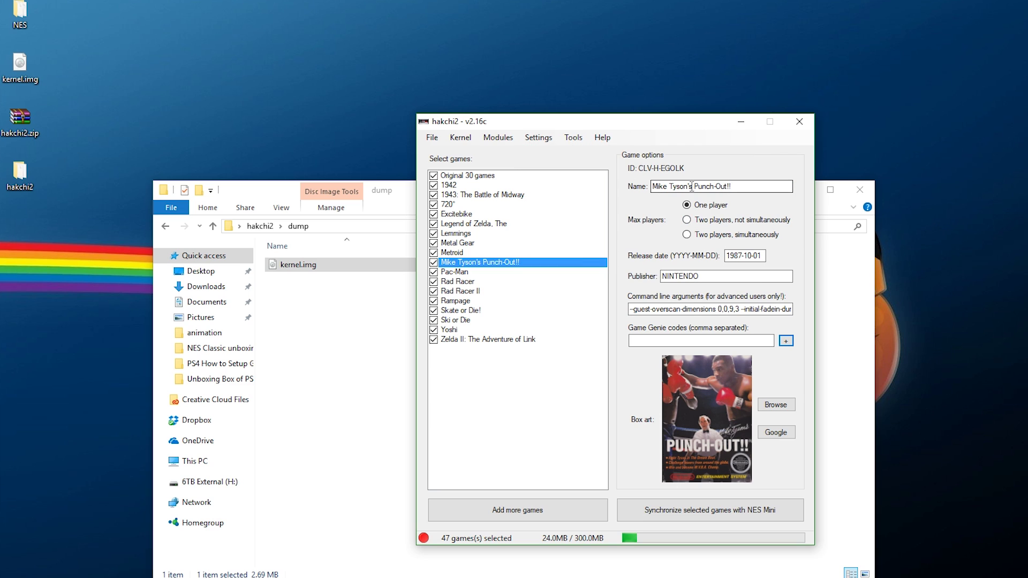
pyautogui.click(533, 140)
pyautogui.moveTo(726, 171)
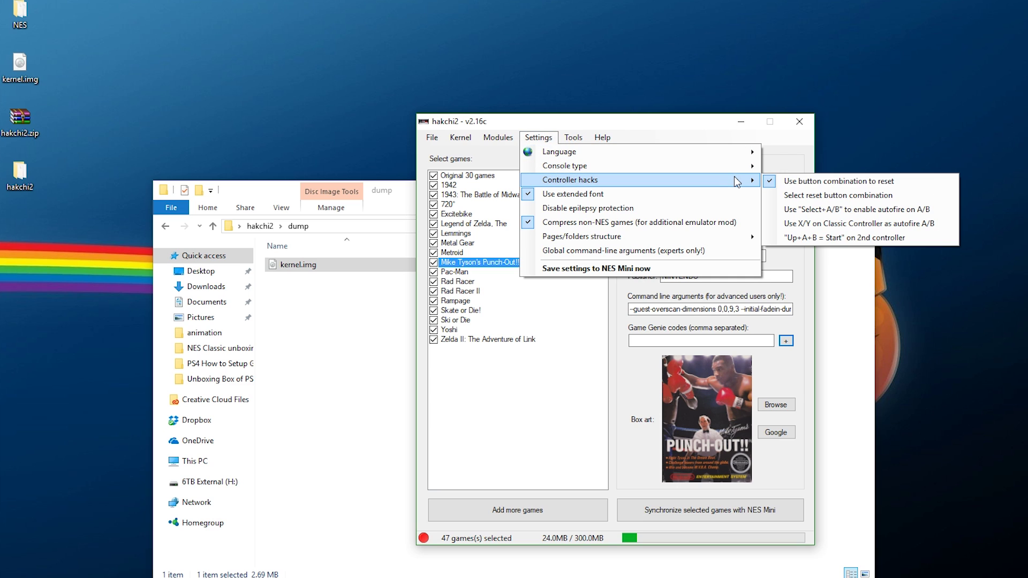
pyautogui.click(821, 197)
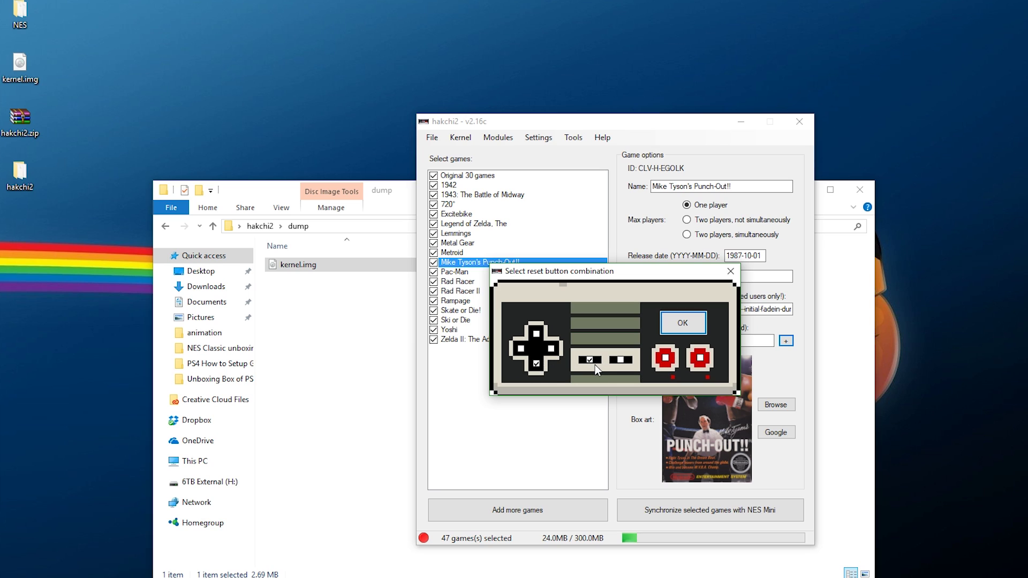
pyautogui.click(683, 322)
# Enable the Select+A/B autofire and X/Y autofire controller hacks.
pyautogui.click(539, 139)
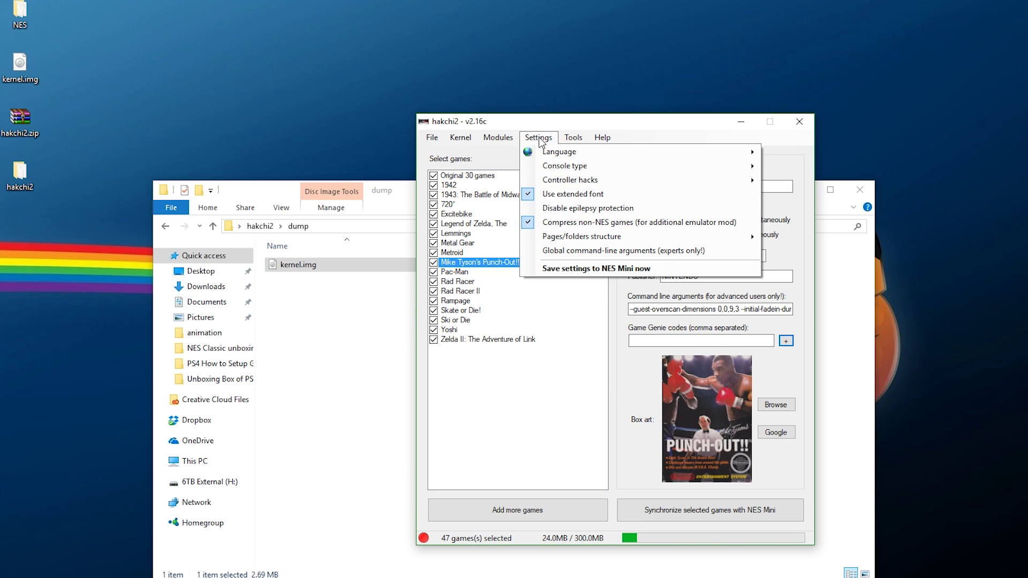
pyautogui.moveTo(738, 183)
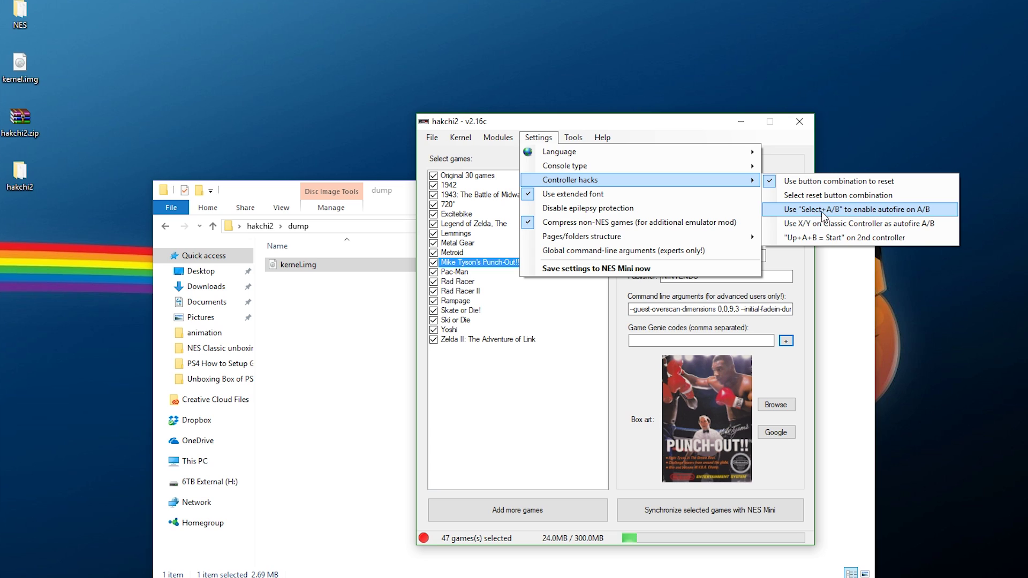
pyautogui.click(888, 215)
pyautogui.click(711, 378)
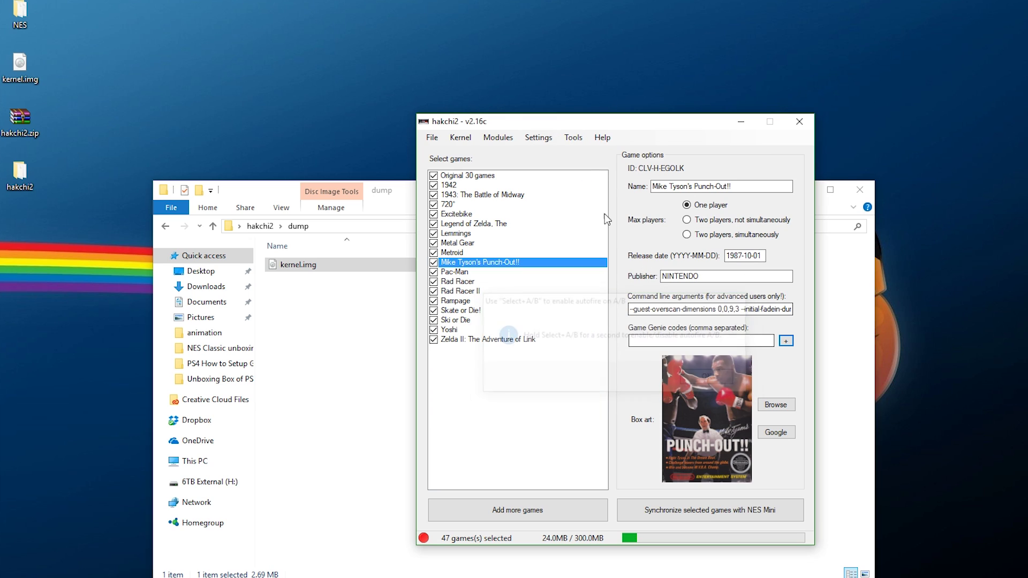
pyautogui.click(539, 139)
pyautogui.moveTo(707, 181)
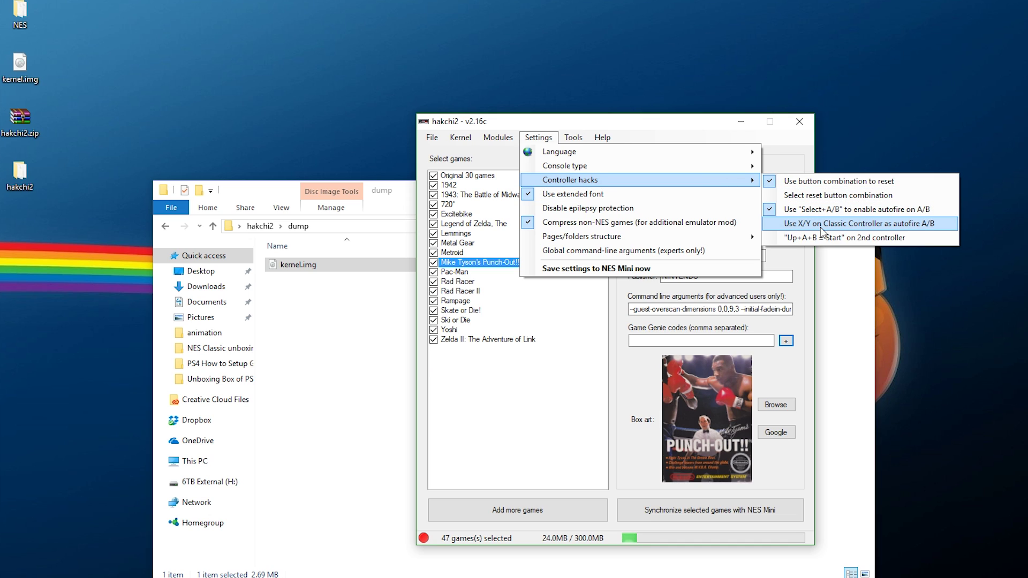
pyautogui.click(893, 225)
# Enable Up+A+B = Start on the second controller.
pyautogui.click(538, 137)
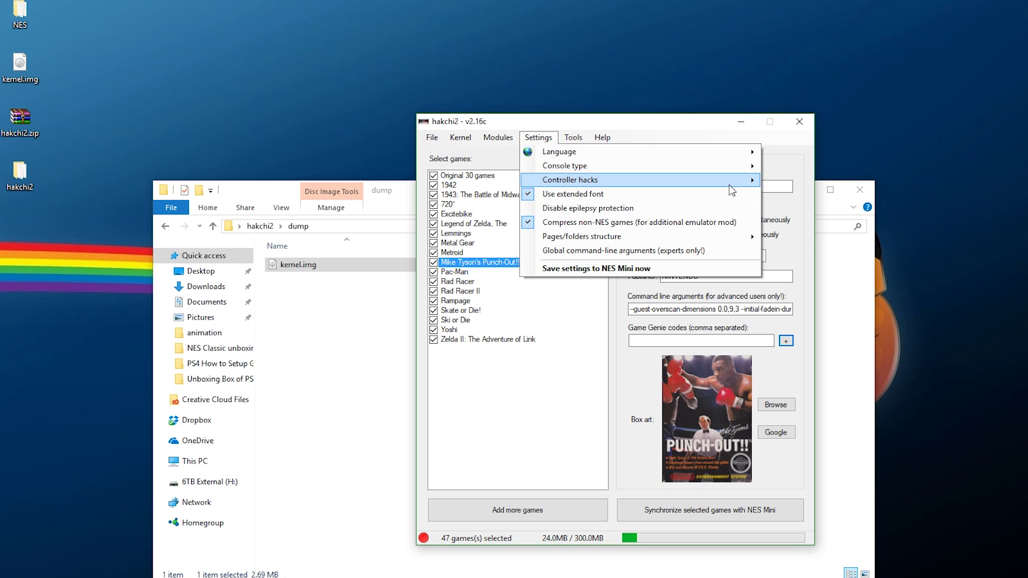
pyautogui.moveTo(729, 186)
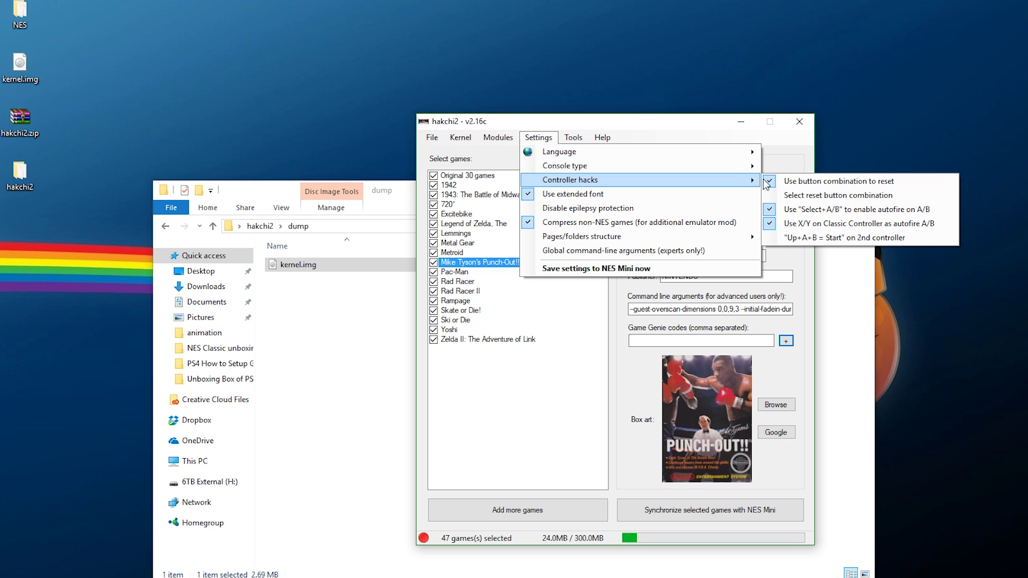
pyautogui.click(824, 240)
pyautogui.click(538, 138)
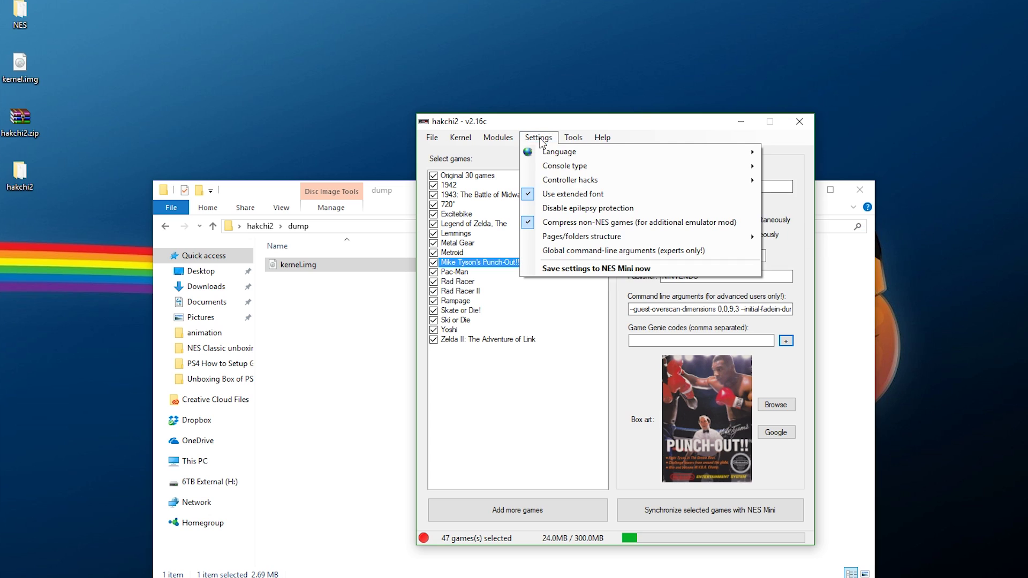
pyautogui.moveTo(684, 190)
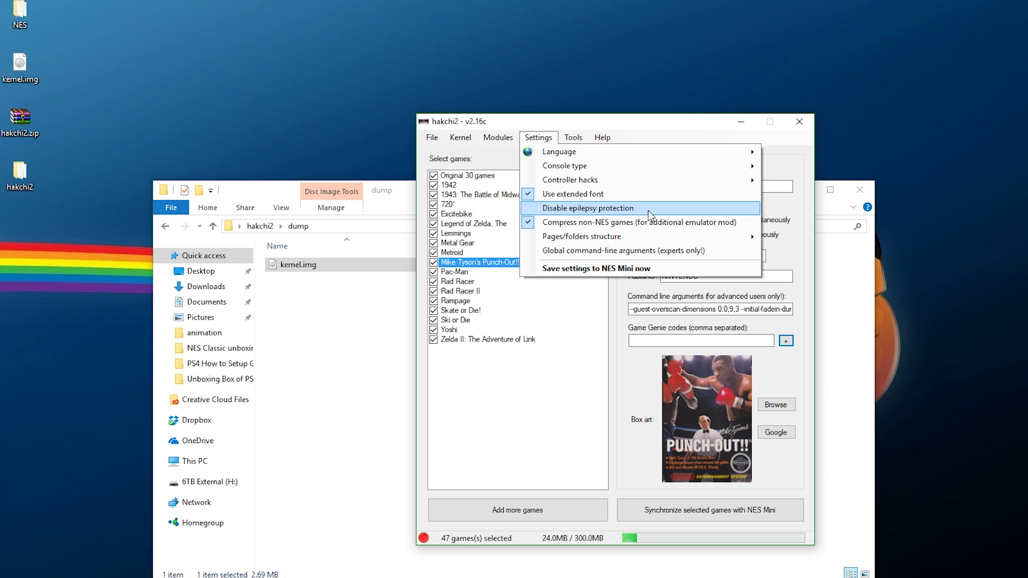
# Disable epilepsy protection and check folders are 'Original games in root -> Automatic in subfolder'.
pyautogui.click(648, 210)
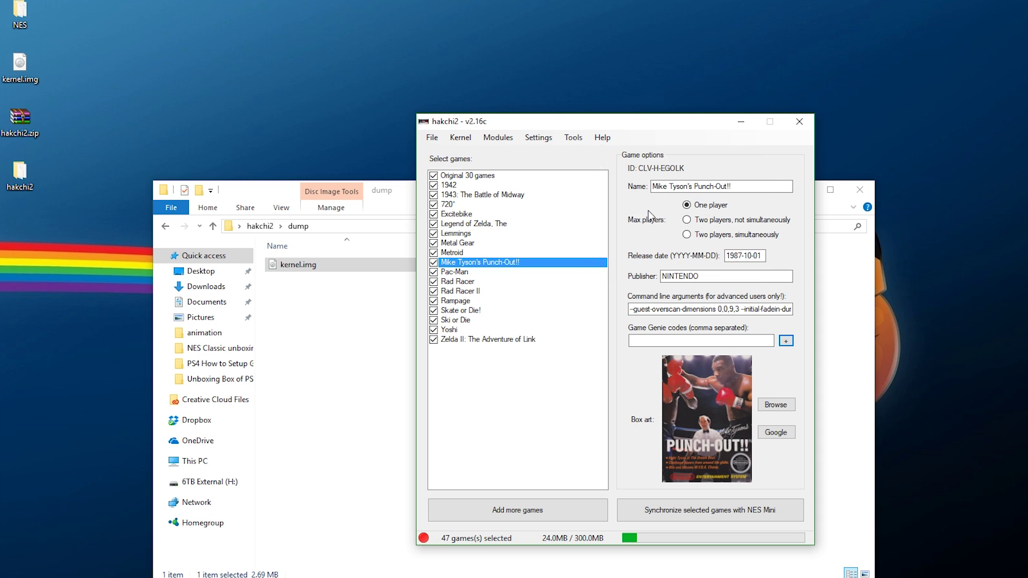
pyautogui.click(538, 137)
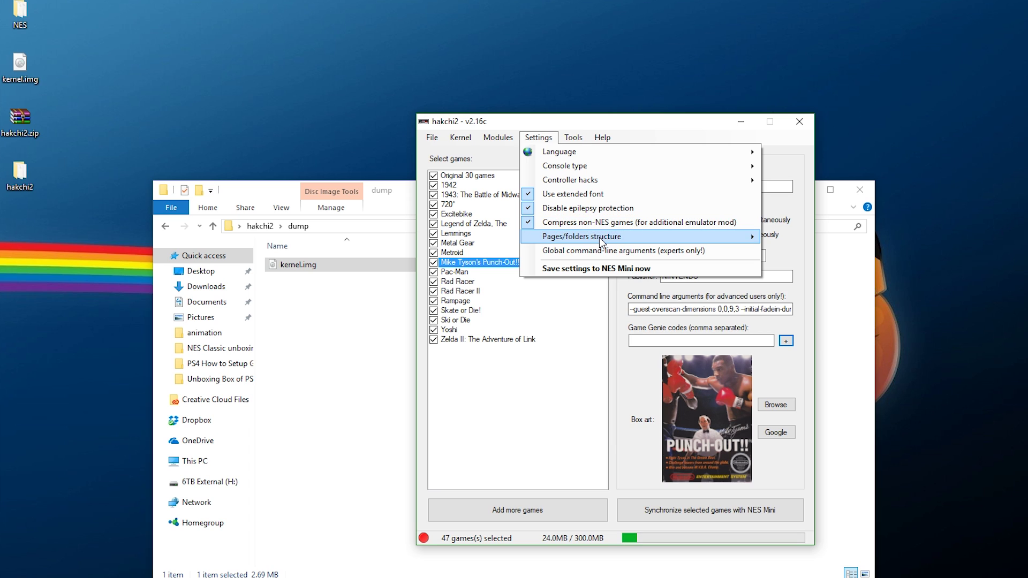
pyautogui.moveTo(605, 240)
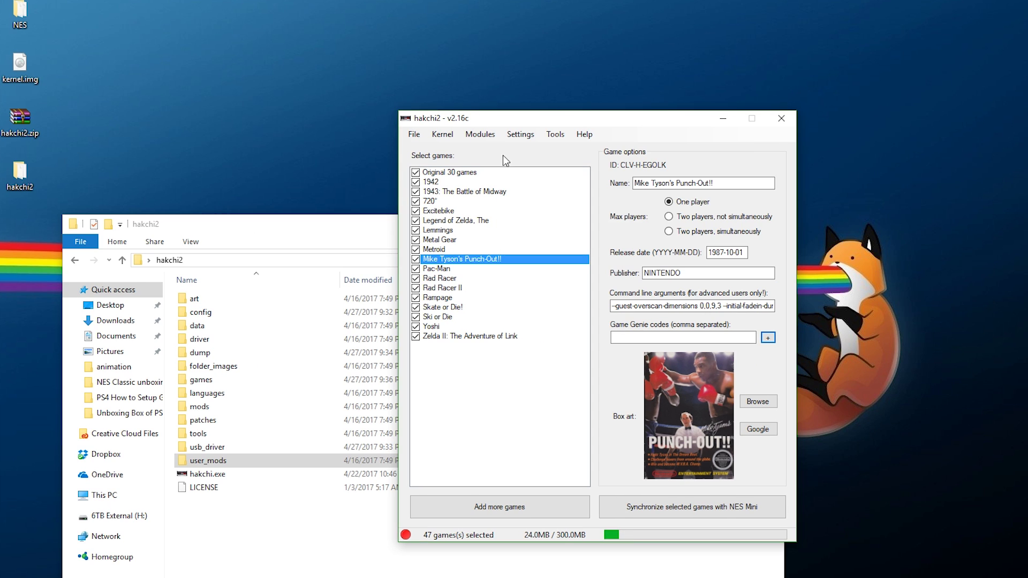
# From Modules > Install extra modules, tick music_hack for installation on the NES Mini.
pyautogui.click(479, 135)
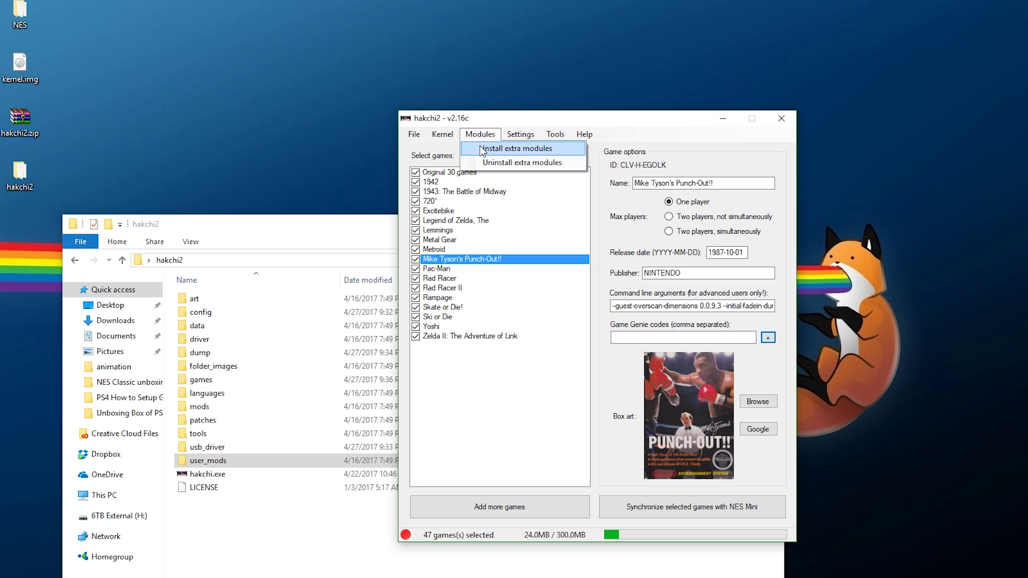
pyautogui.click(492, 150)
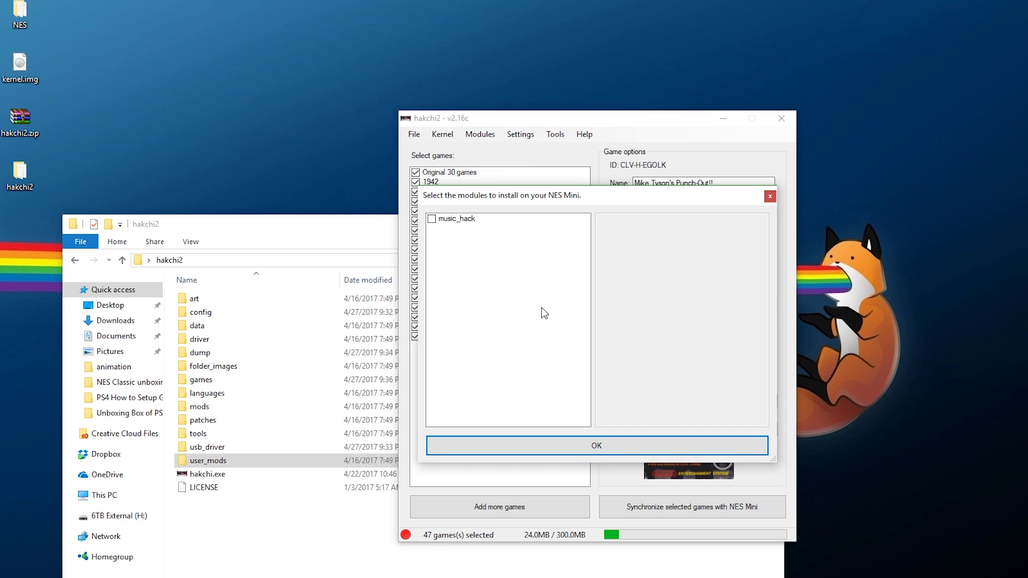
pyautogui.click(436, 219)
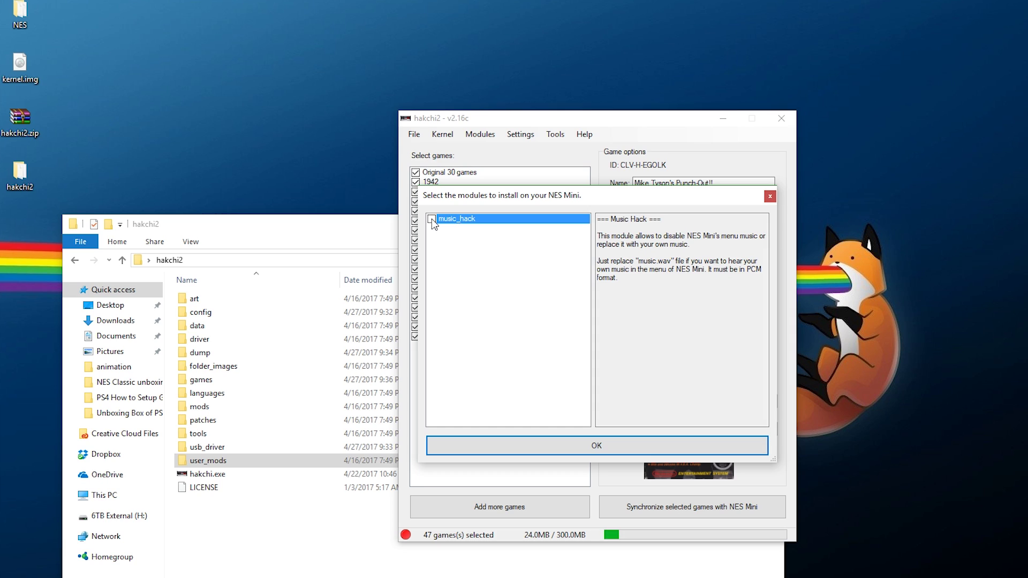
pyautogui.click(432, 219)
pyautogui.click(318, 236)
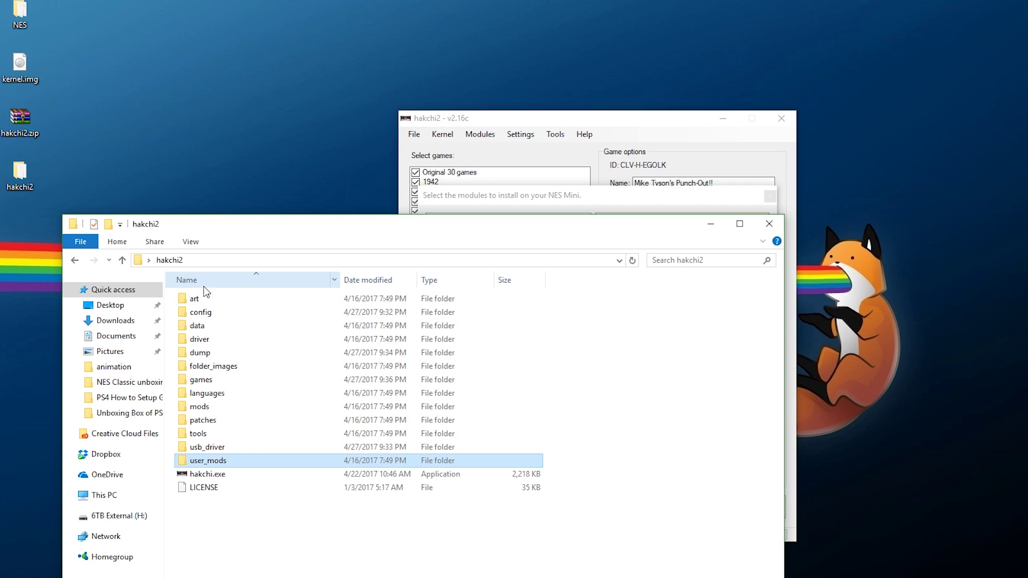
# In Explorer, open user_mods\music_hack.hmod and select its music.wav file.
pyautogui.doubleClick(202, 463)
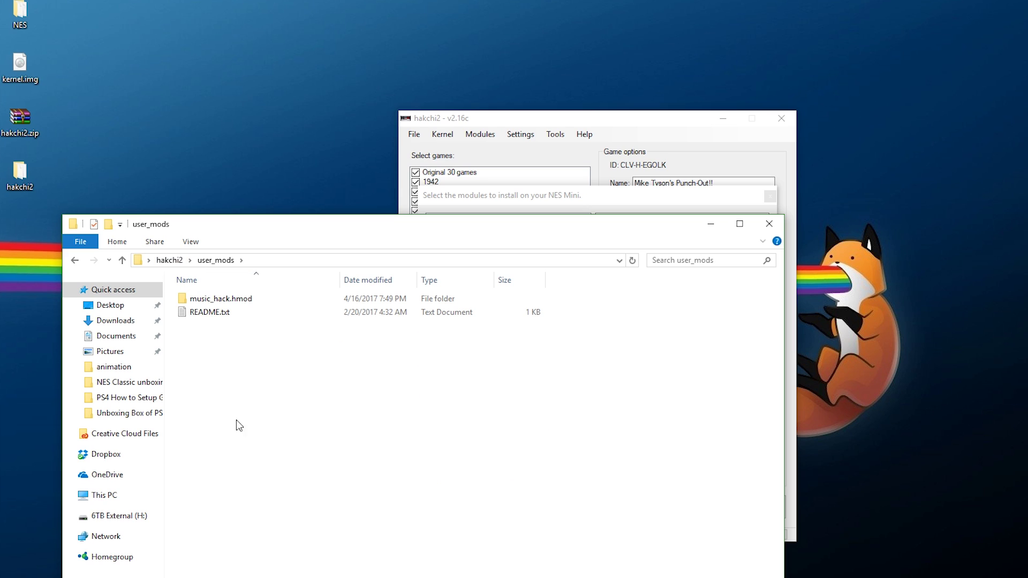
pyautogui.doubleClick(249, 303)
pyautogui.click(213, 301)
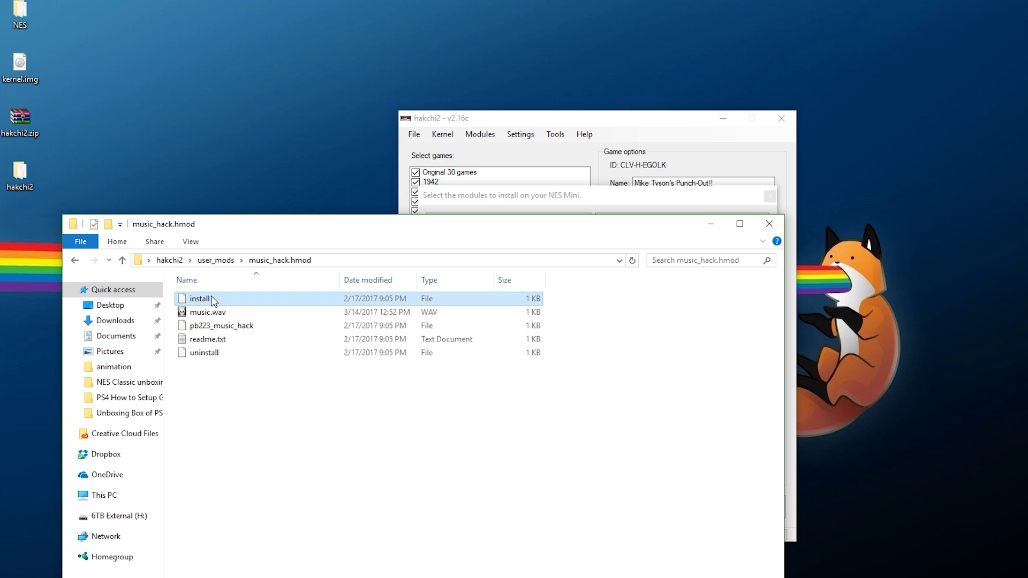
pyautogui.click(210, 313)
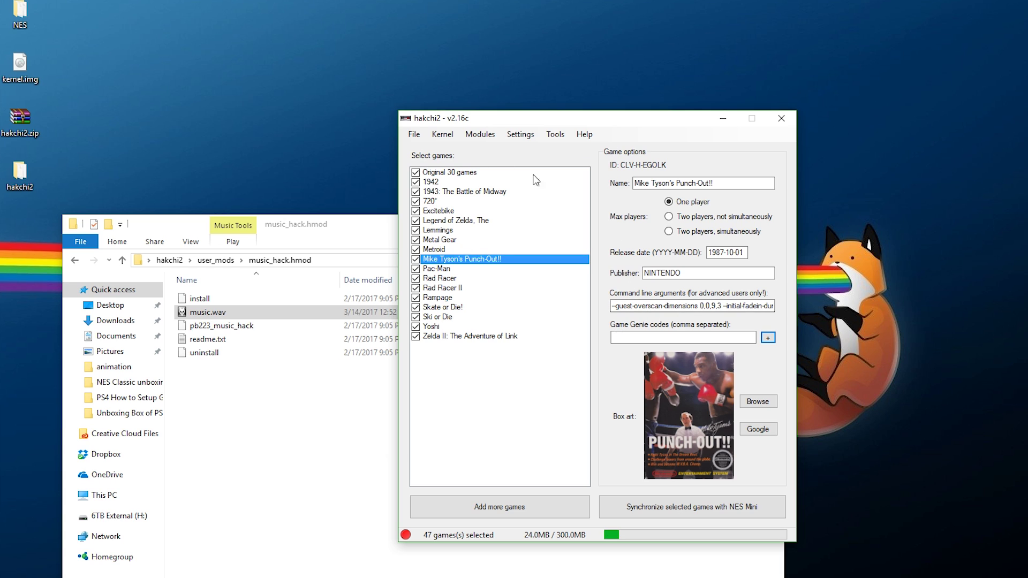
# Sync the 47 selected games, agree to flash the custom kernel, and dismiss the Congratulations and Done boxes.
pyautogui.click(521, 135)
pyautogui.click(519, 135)
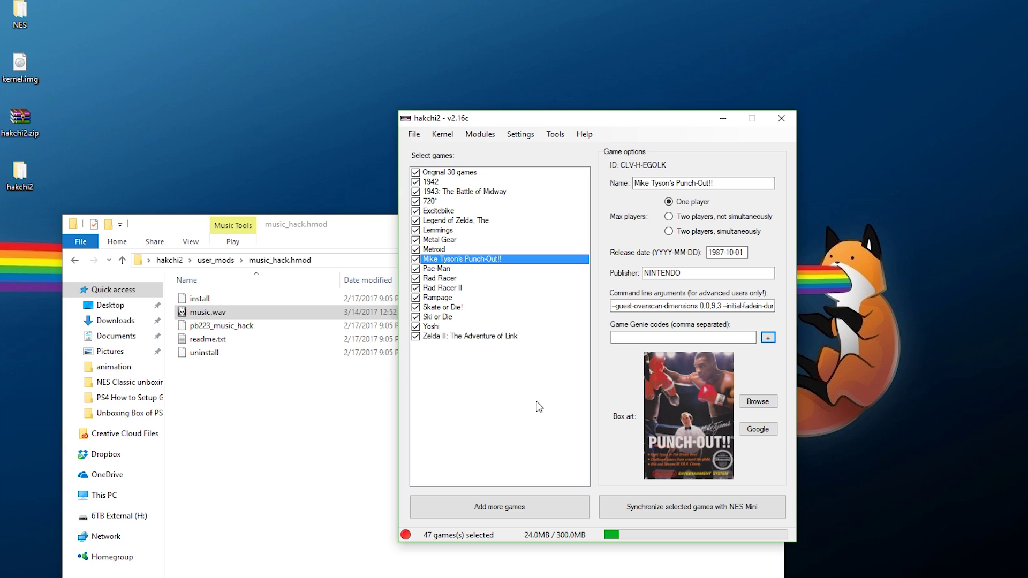
pyautogui.click(633, 515)
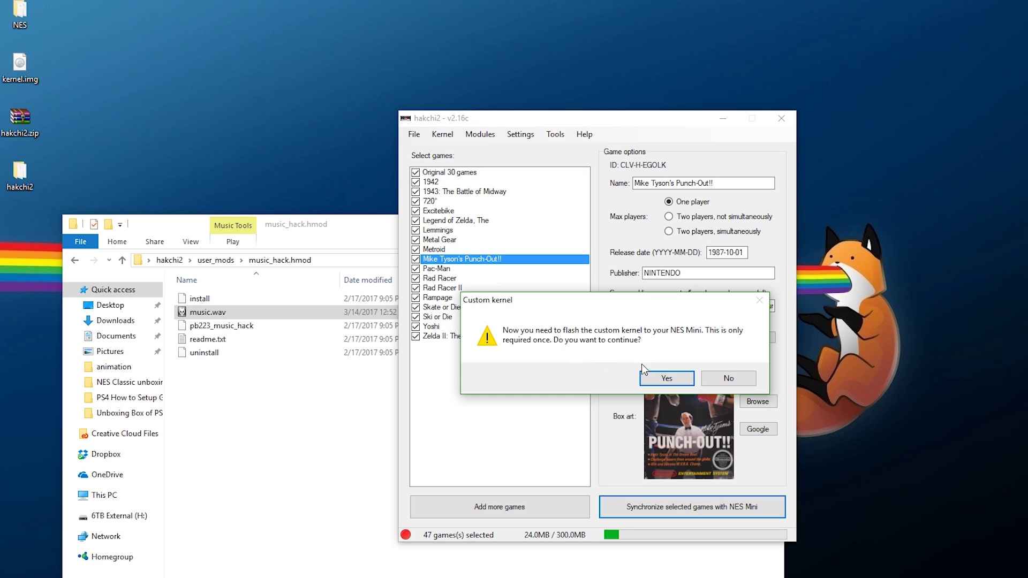
pyautogui.click(667, 378)
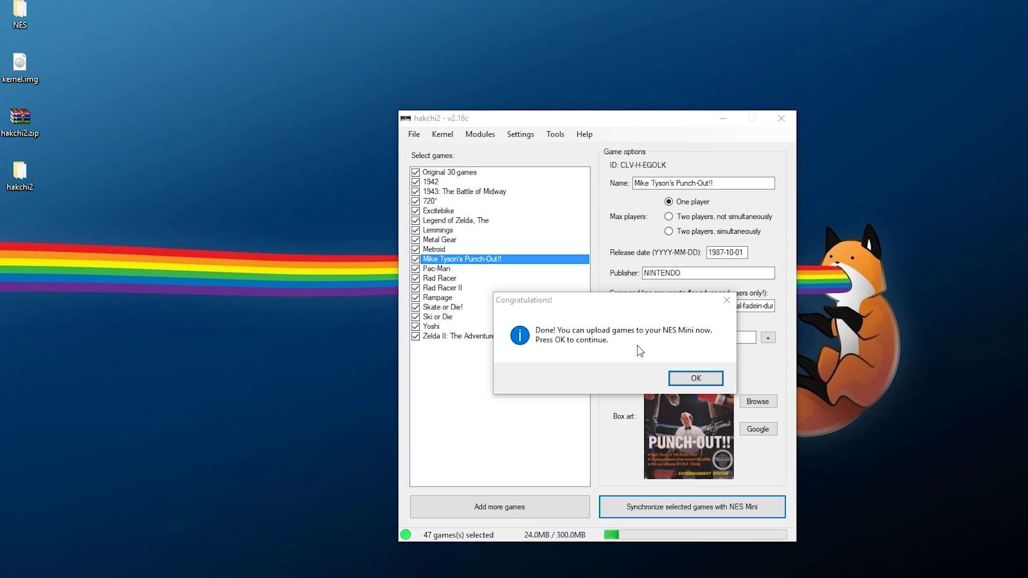
pyautogui.click(691, 378)
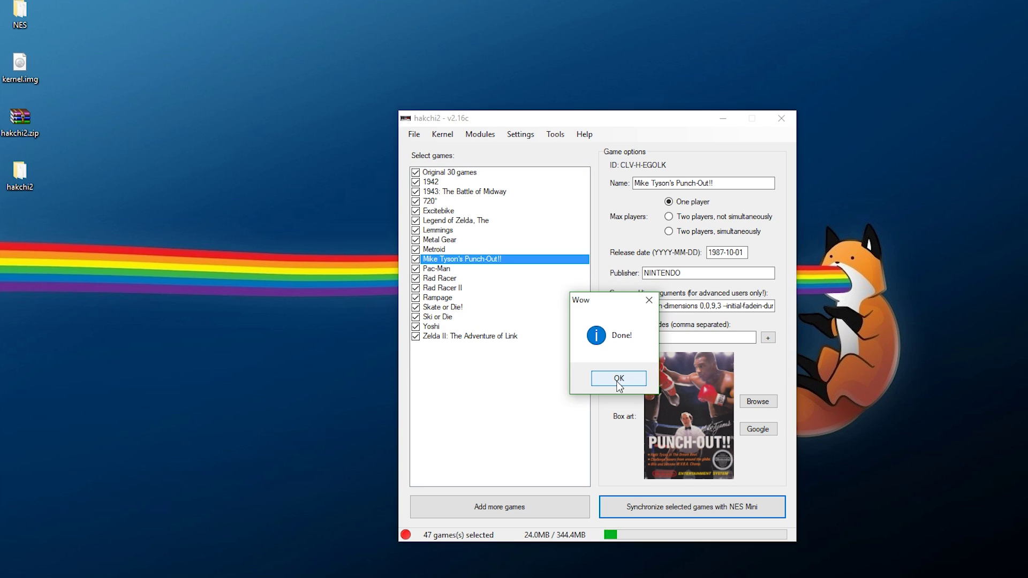
pyautogui.click(618, 380)
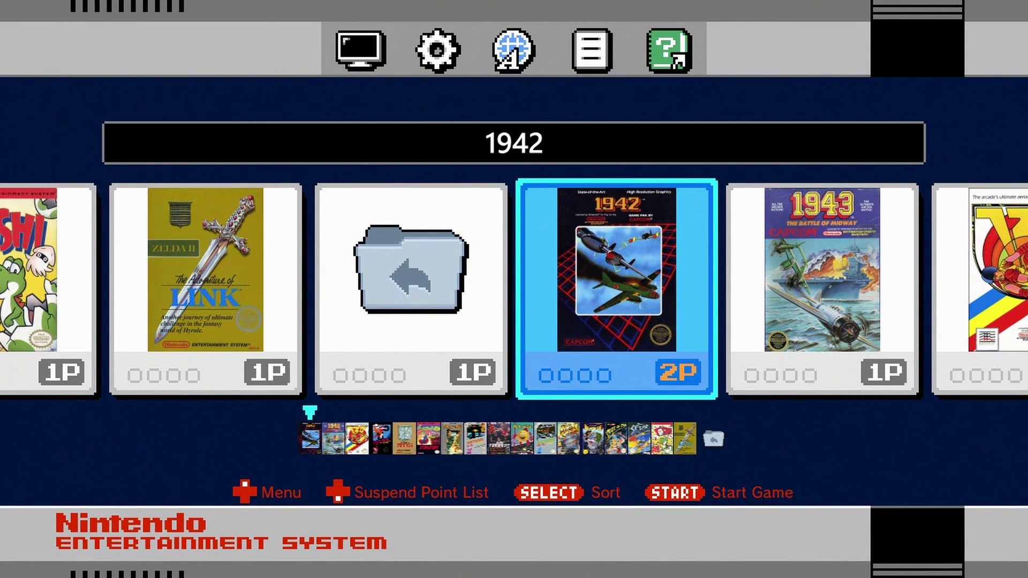
# Scroll the carousel to Metal Gear, launch it and start a new game with WEAPON chosen.
pyautogui.press('Right')
pyautogui.press('Right')
pyautogui.press('Right')
pyautogui.press('Right')
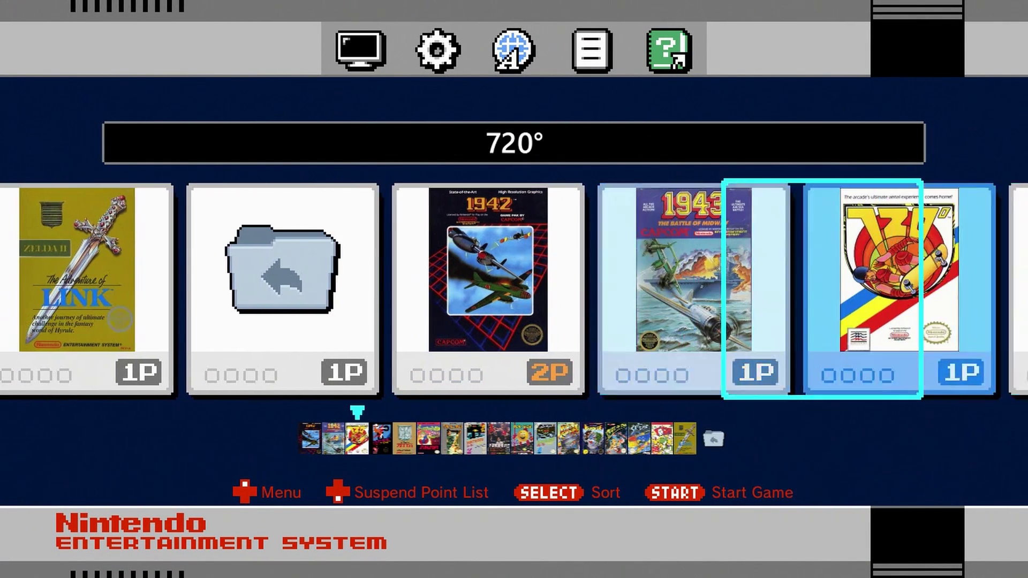
pyautogui.press('Right')
pyautogui.press('Right')
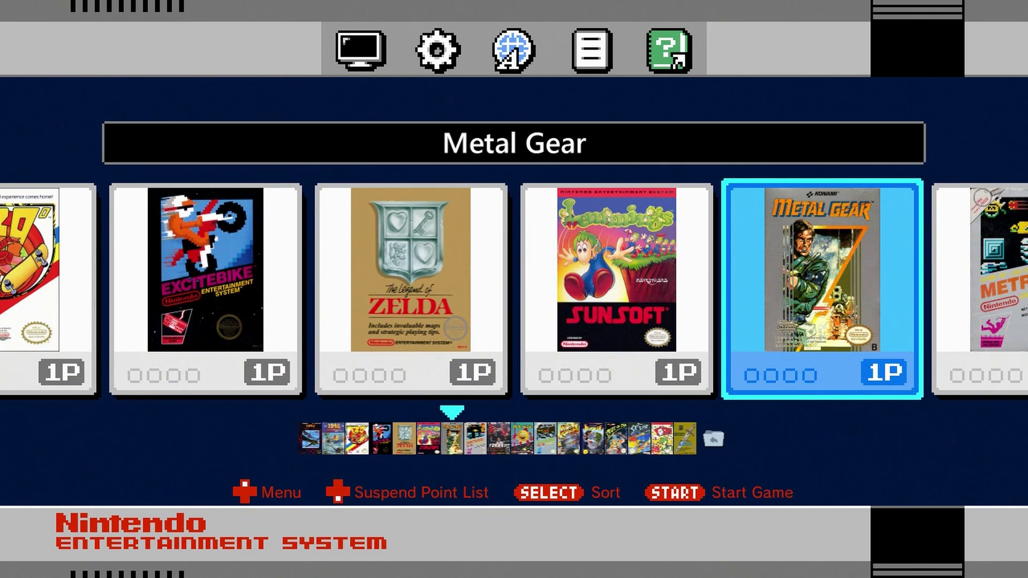
pyautogui.press('Right')
pyautogui.press('Left')
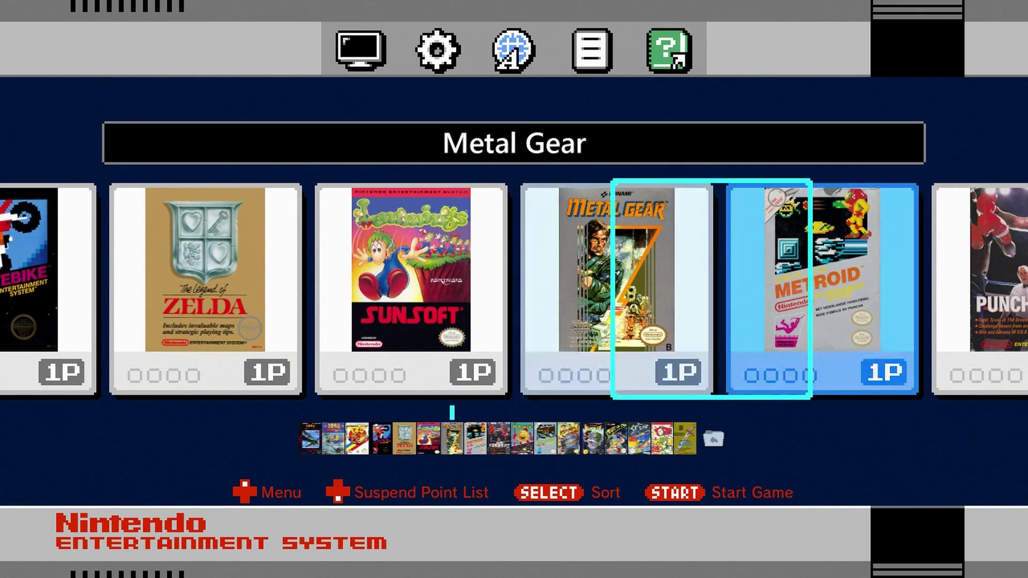
pyautogui.press('Return')
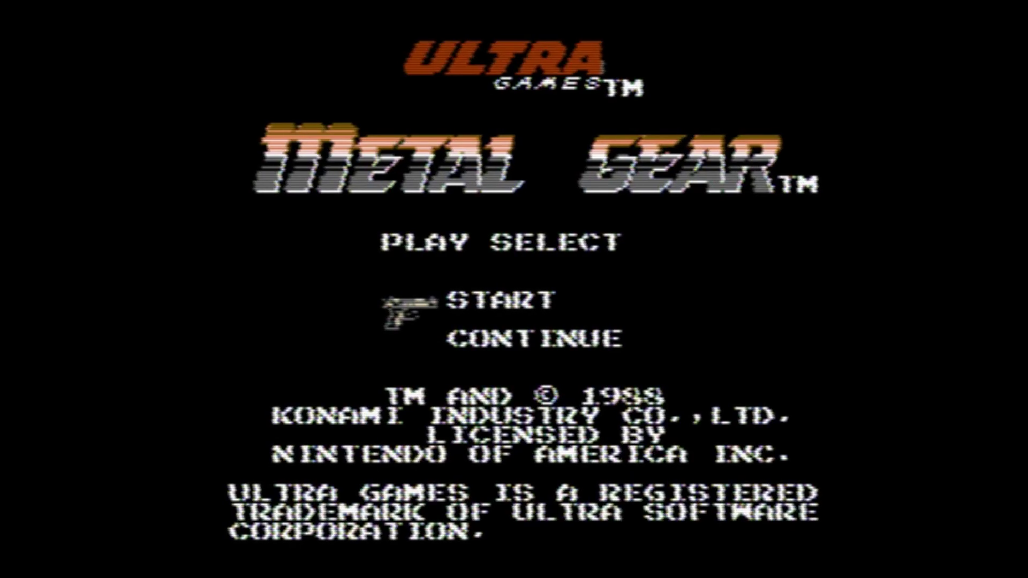
pyautogui.press('Return')
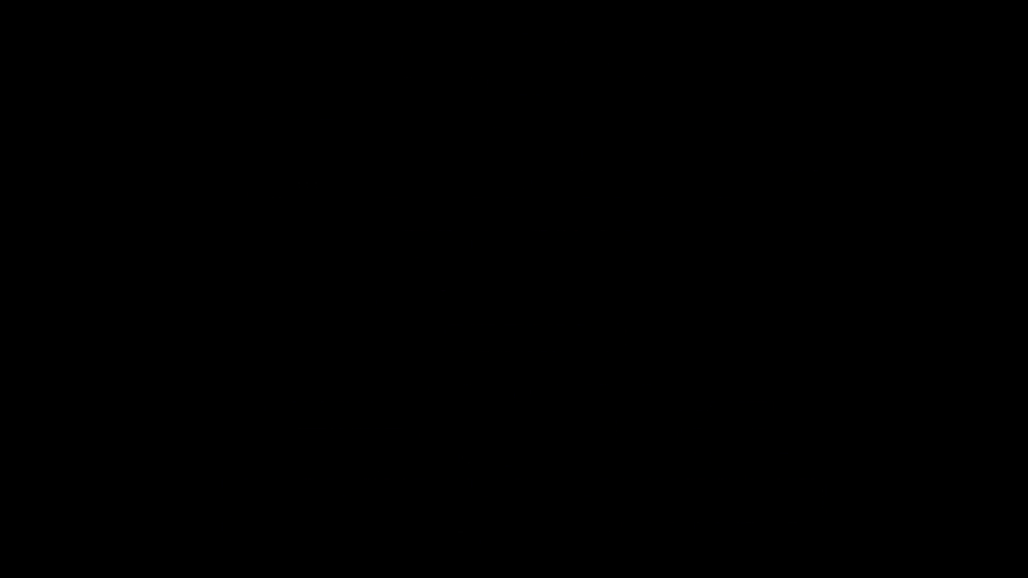
pyautogui.press('Return')
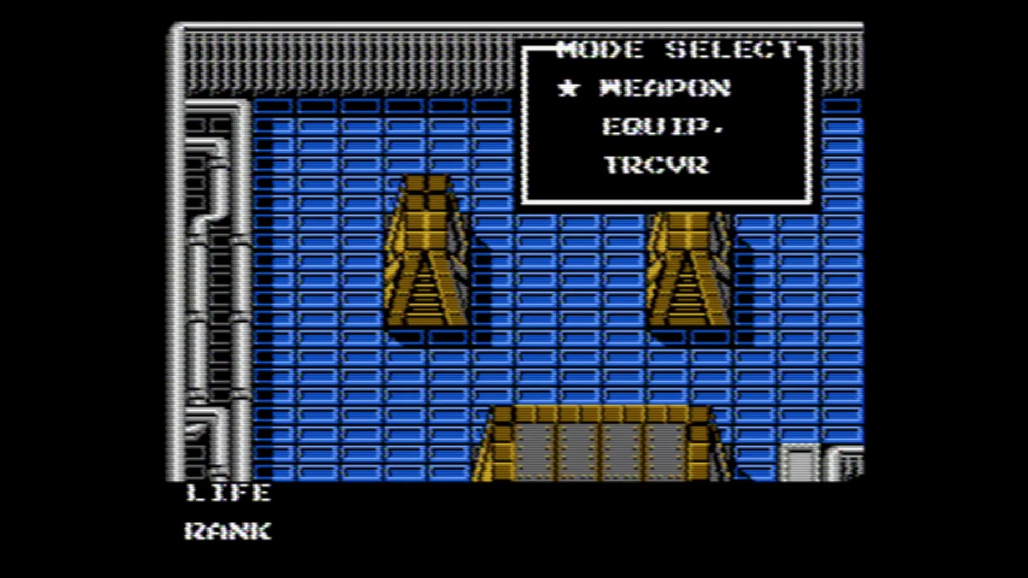
pyautogui.press('x')
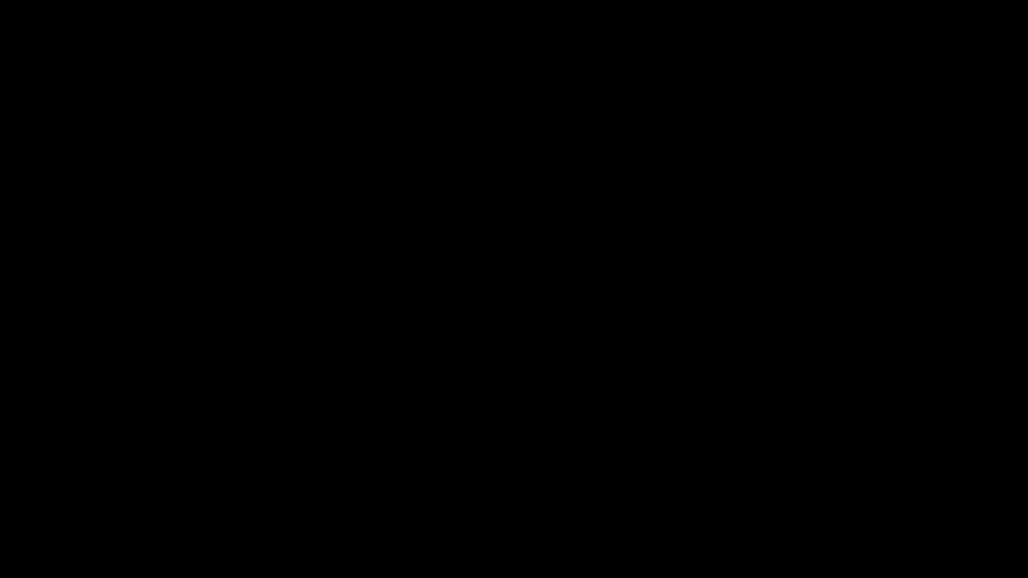
# Return to the menu, sort by 2-player games, and browse to the Original 30 games and More games... folders.
pyautogui.press('shift')
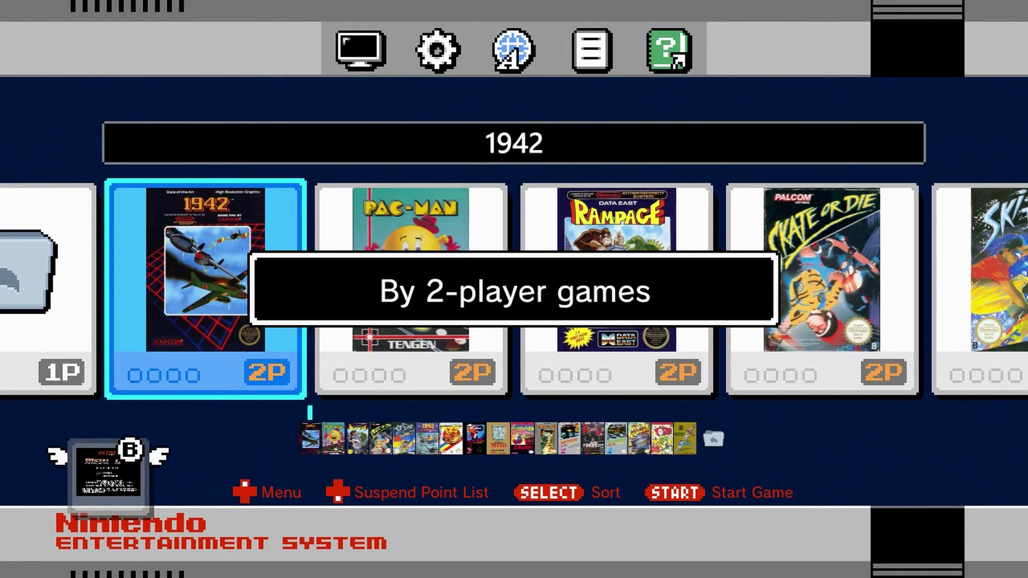
pyautogui.press('Left')
pyautogui.press('Right')
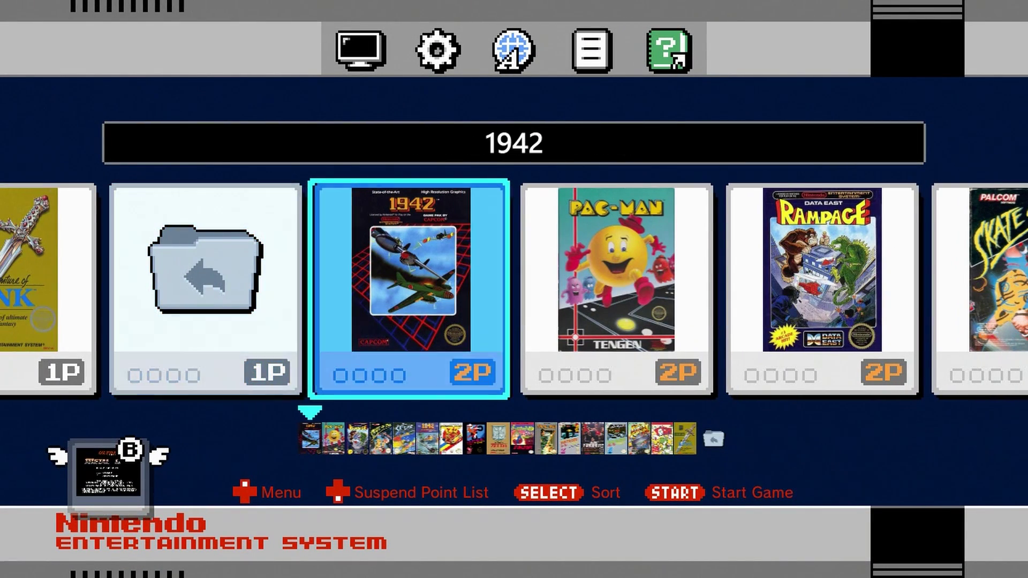
pyautogui.press('Left')
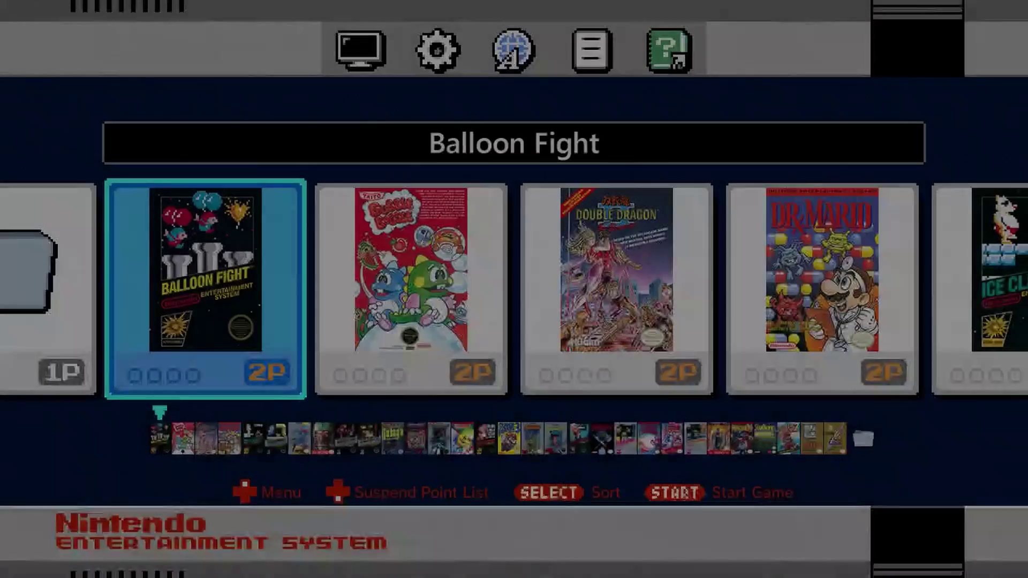
pyautogui.press('Left')
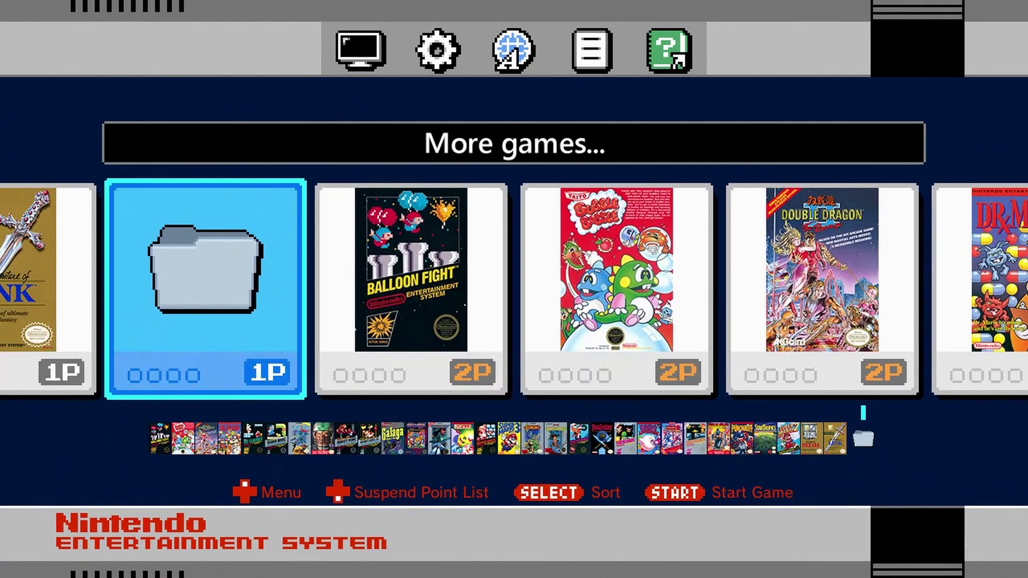